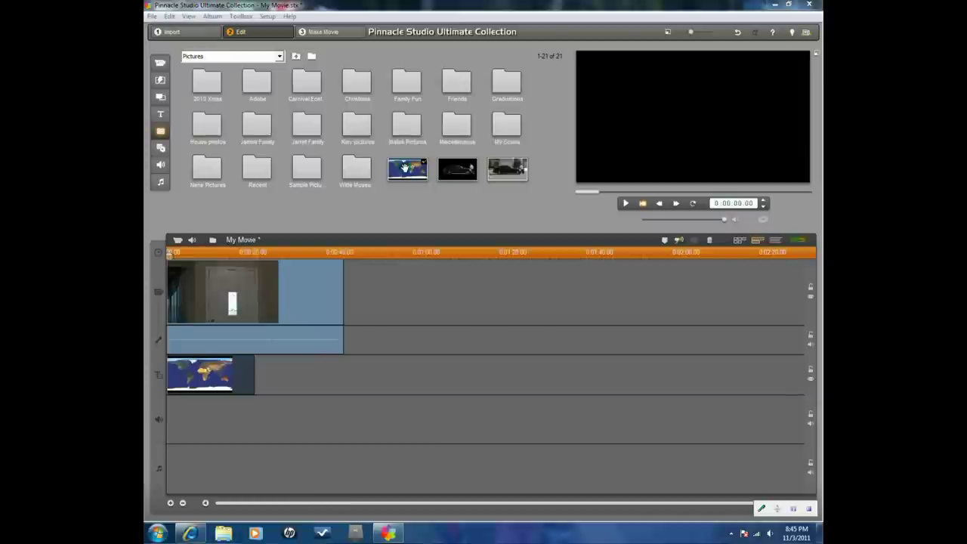
drag(405, 167, 261, 318)
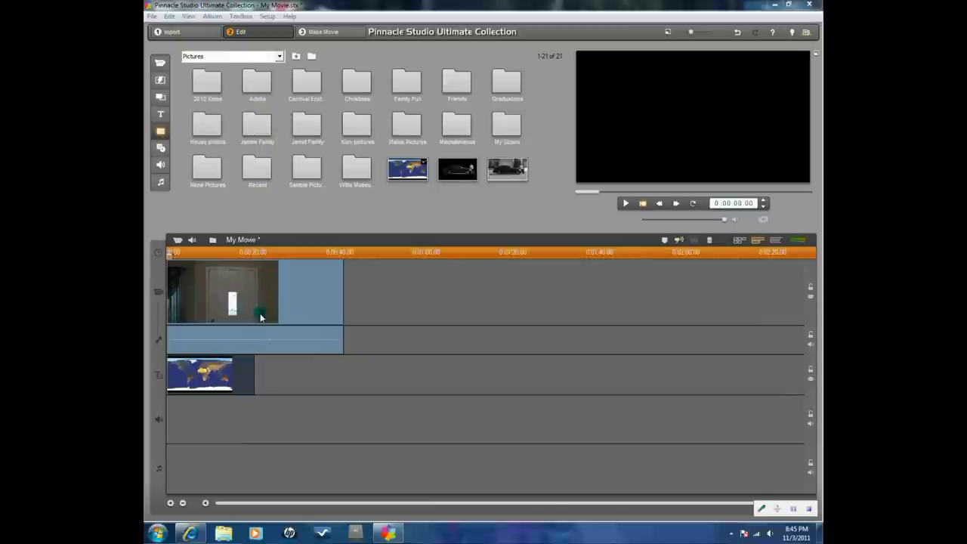
drag(261, 318, 195, 368)
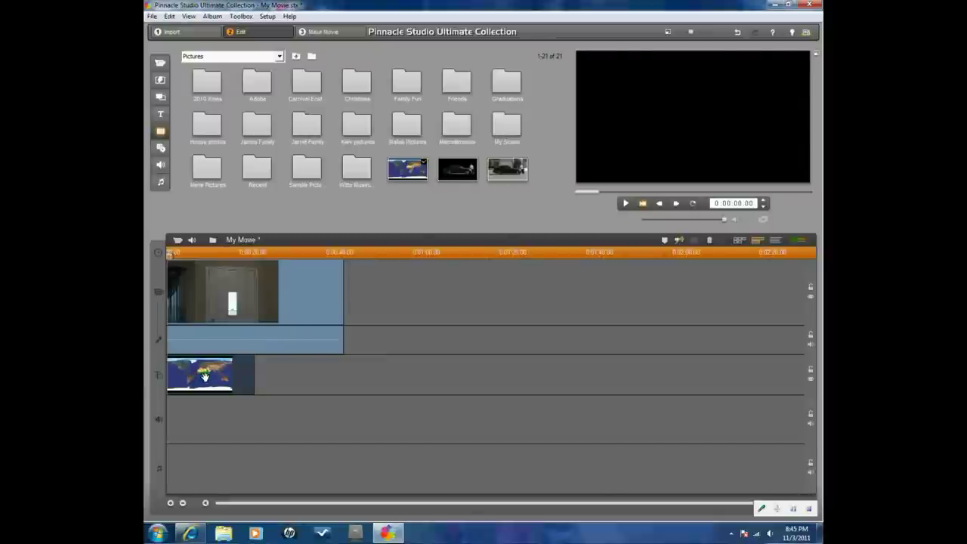
Step: Add the Boris Graffiti video effect from the BorisFX category to the overlay world map clip and open it in the full keyframe editor
double_click(204, 376)
click(160, 220)
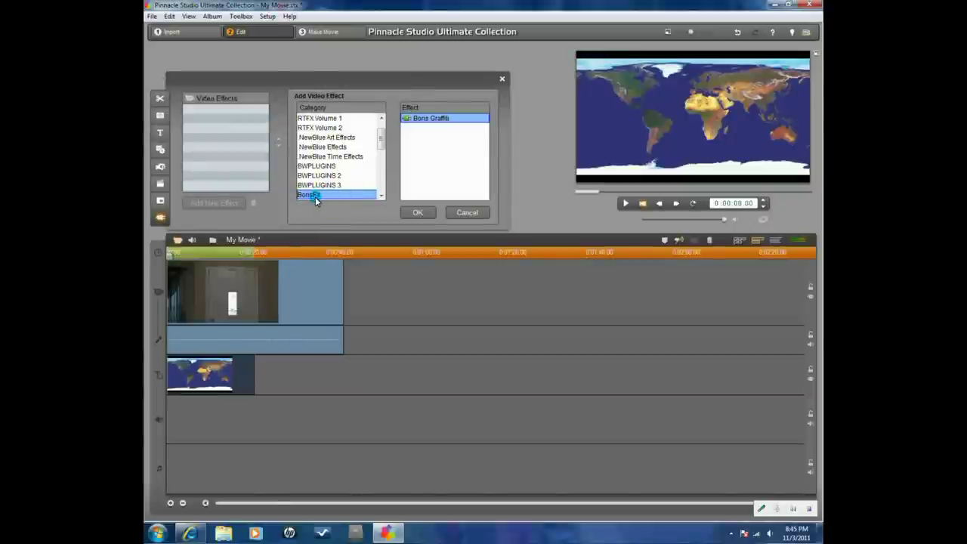
click(409, 217)
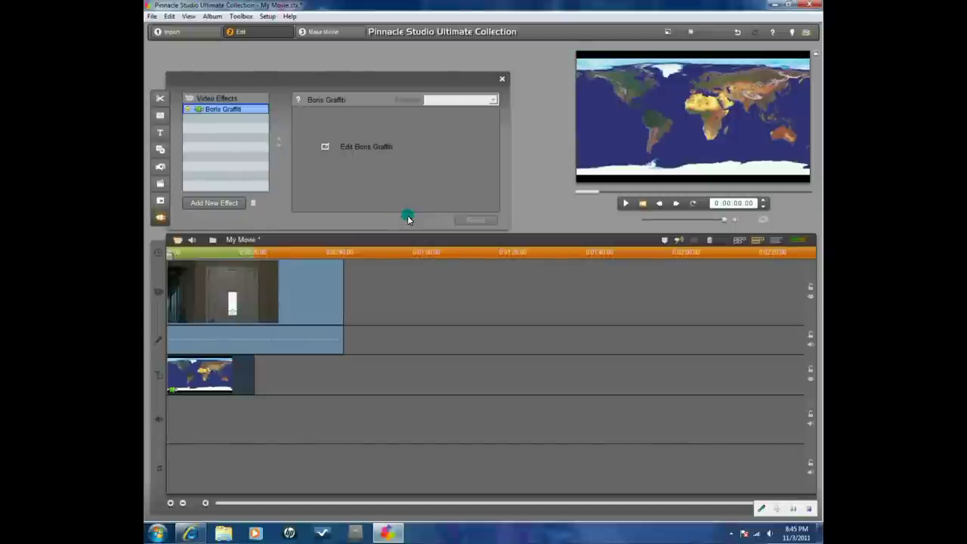
click(325, 147)
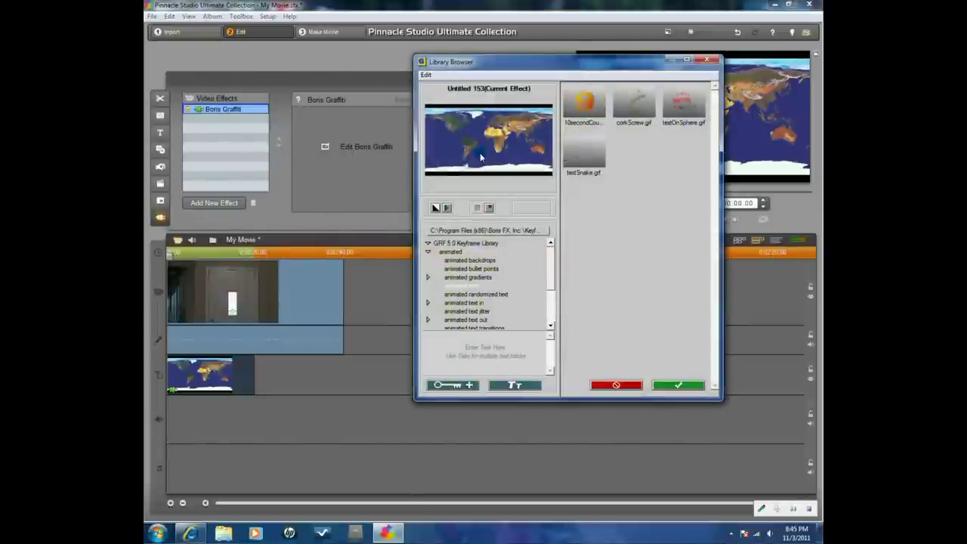
click(456, 386)
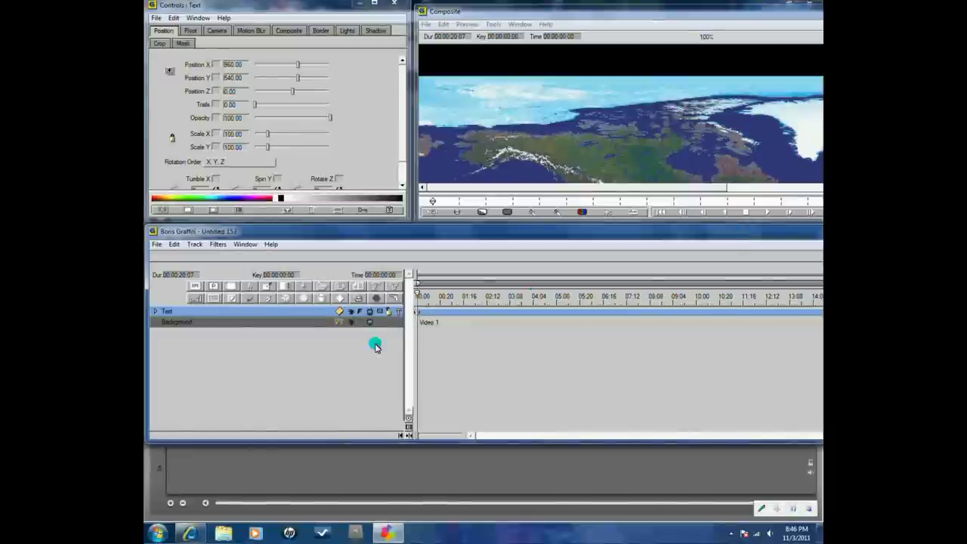
Step: Change the Text track's shape to a sphere and set its face media to a solid color
click(339, 313)
click(366, 326)
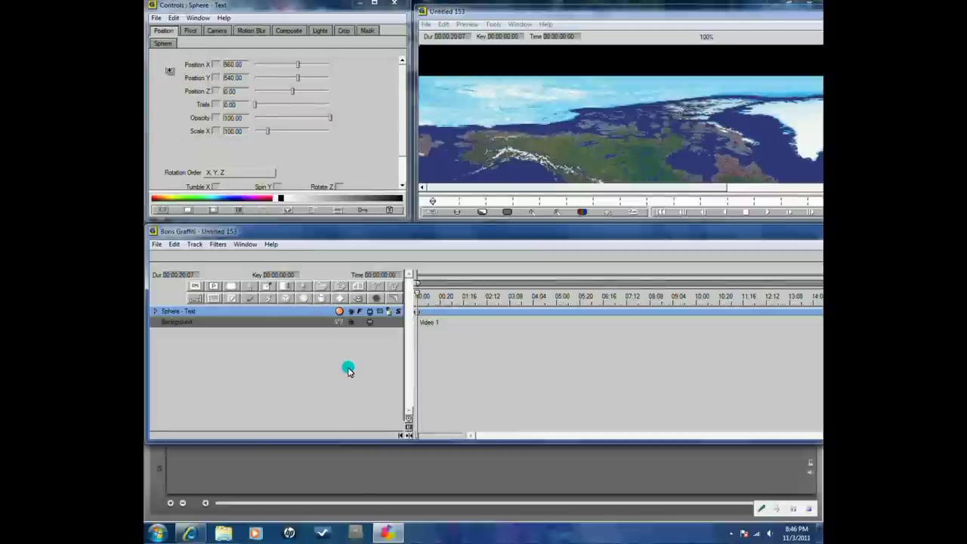
click(157, 312)
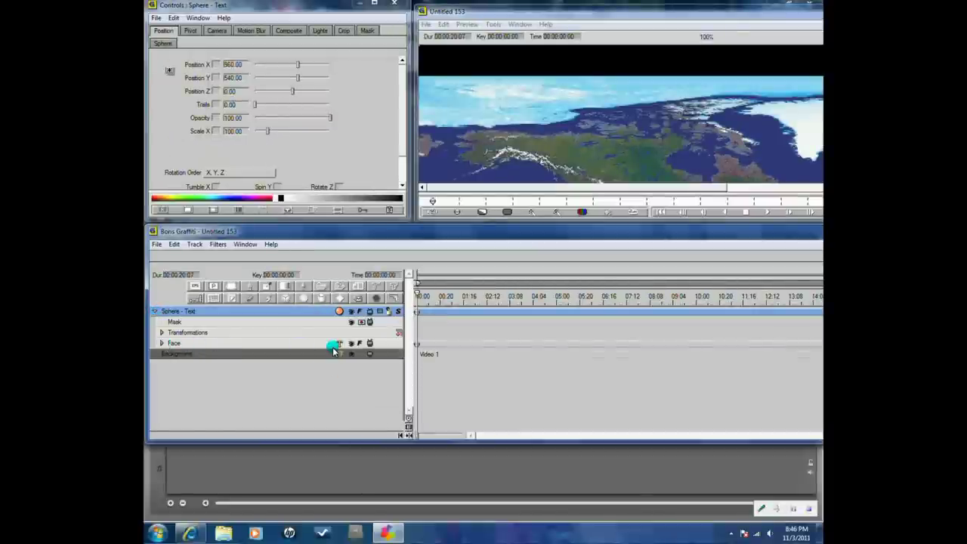
click(158, 345)
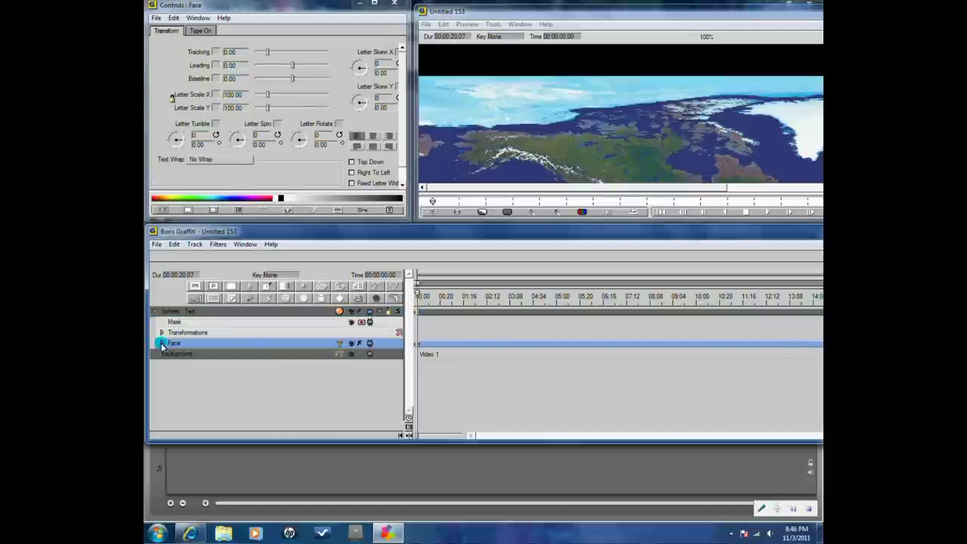
click(160, 343)
click(345, 367)
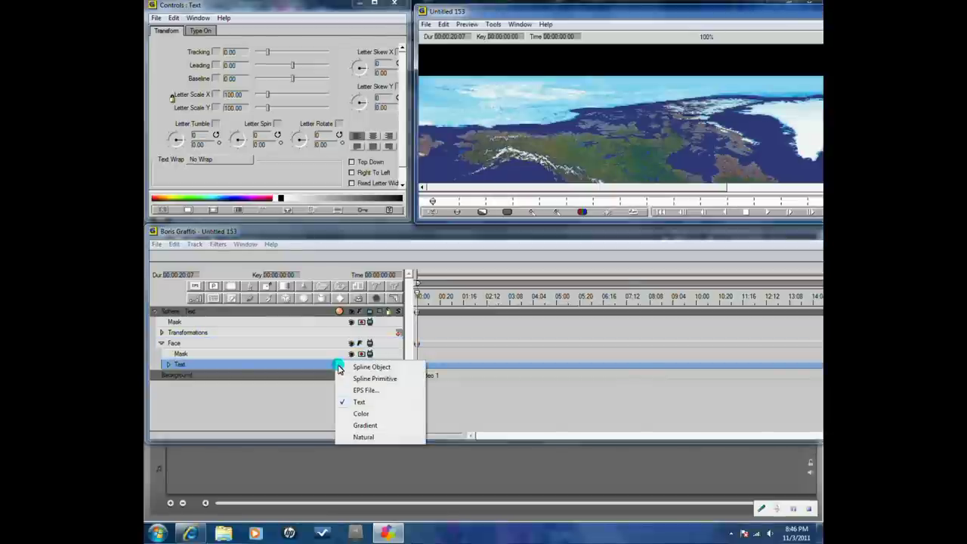
click(361, 415)
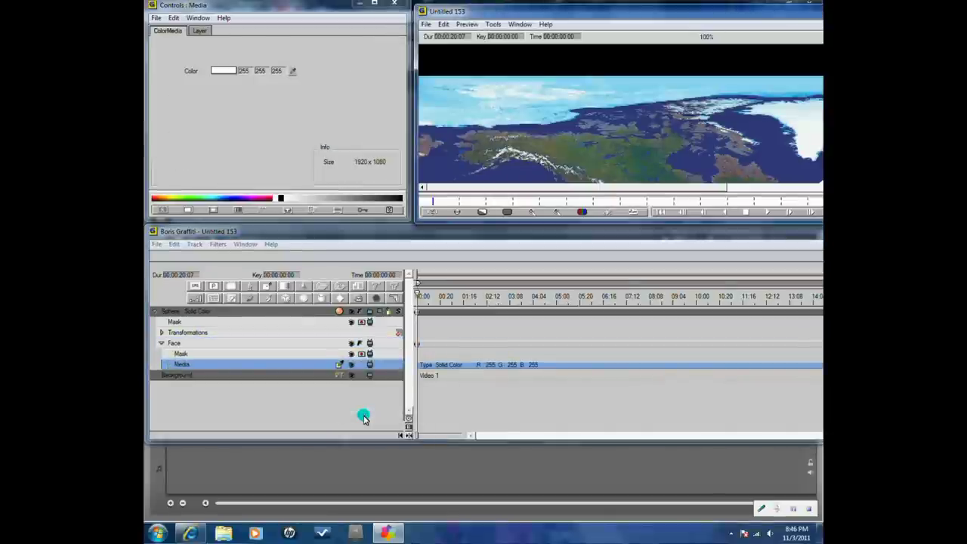
click(294, 71)
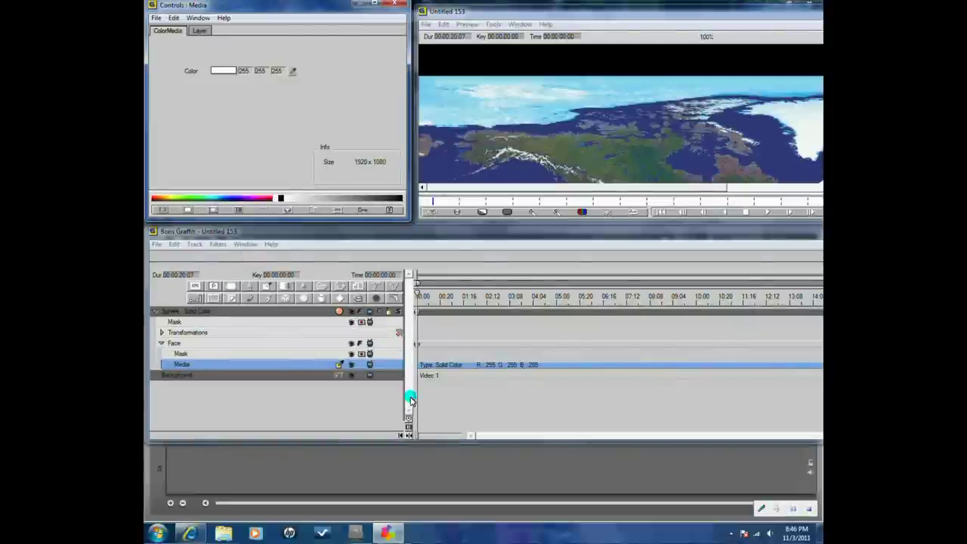
Step: Set the sphere's ambient light to 65 and enable its first light
click(194, 313)
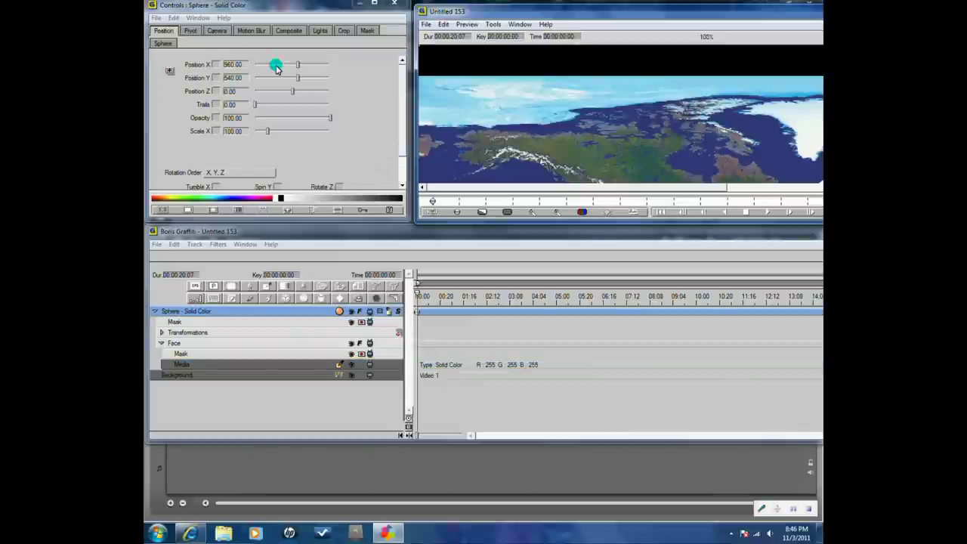
click(319, 30)
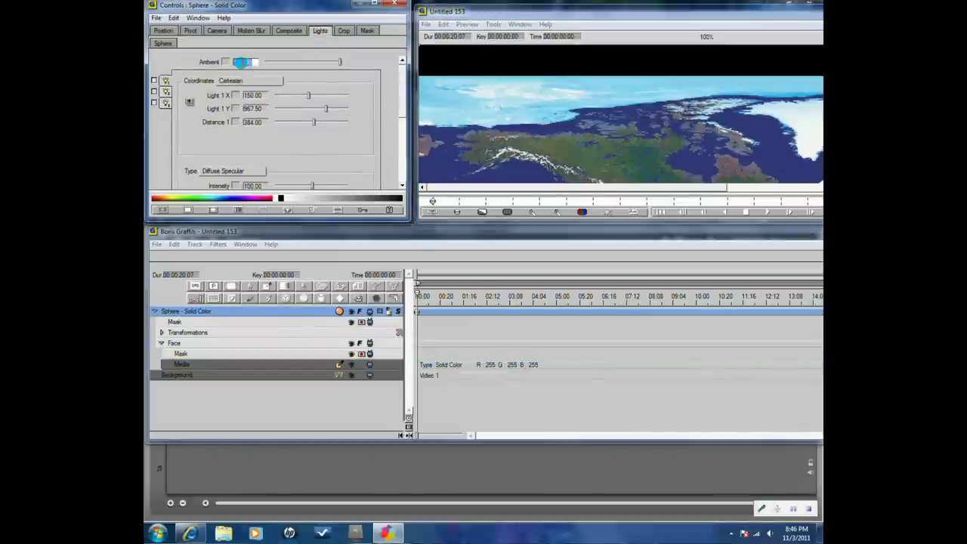
drag(246, 61, 242, 68)
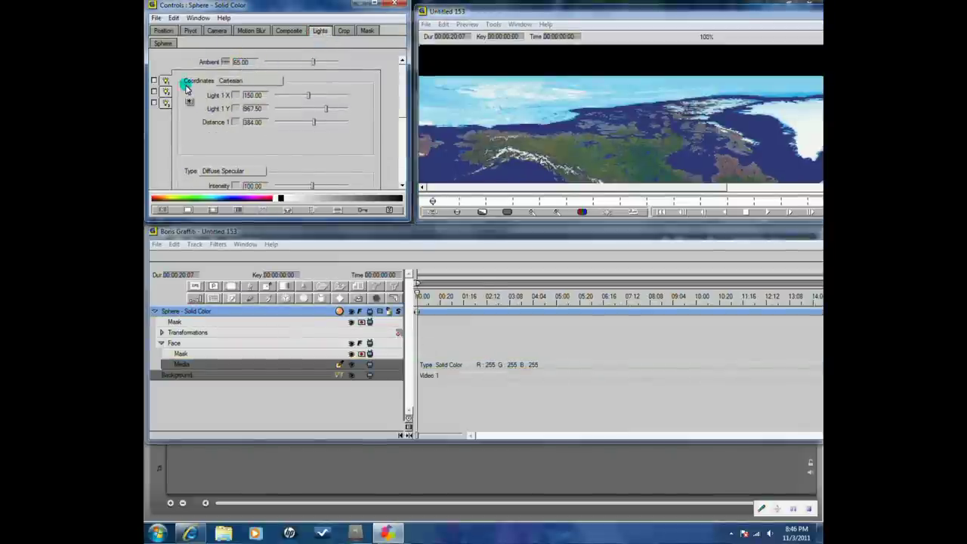
click(154, 82)
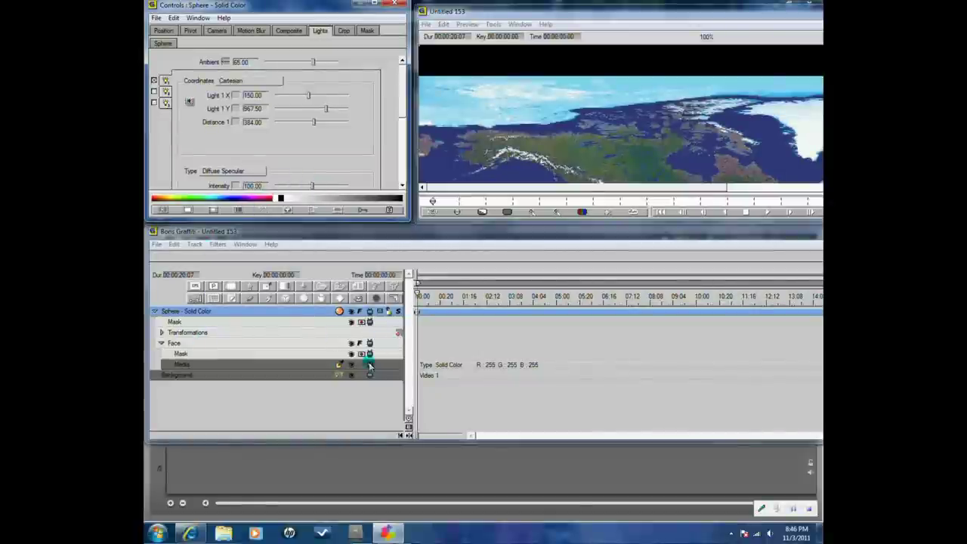
Step: Add a new text page inside the sphere's Face track
click(179, 344)
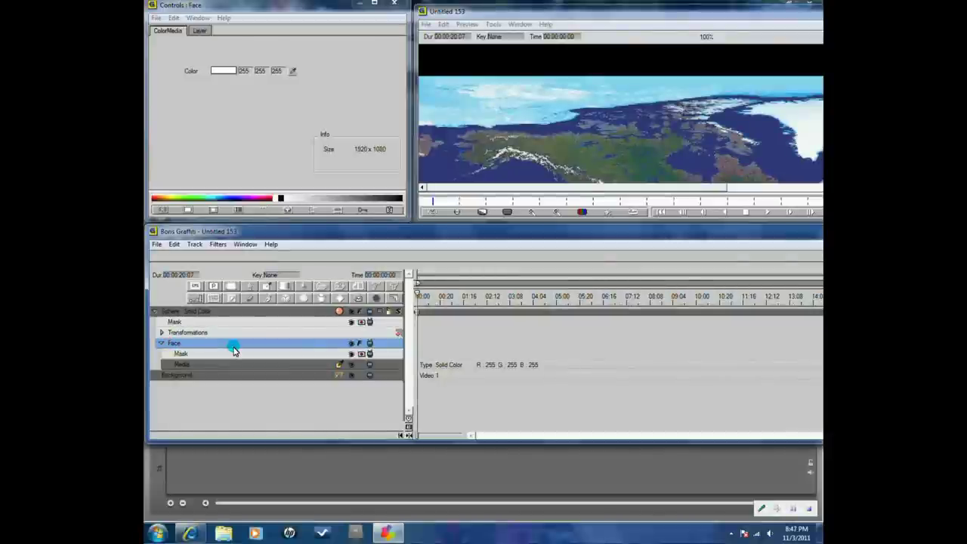
click(194, 244)
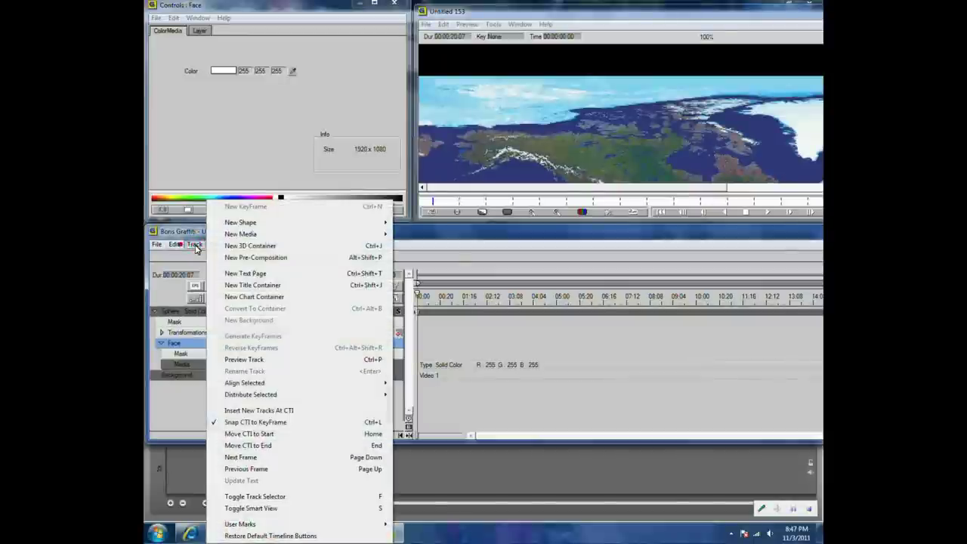
click(248, 275)
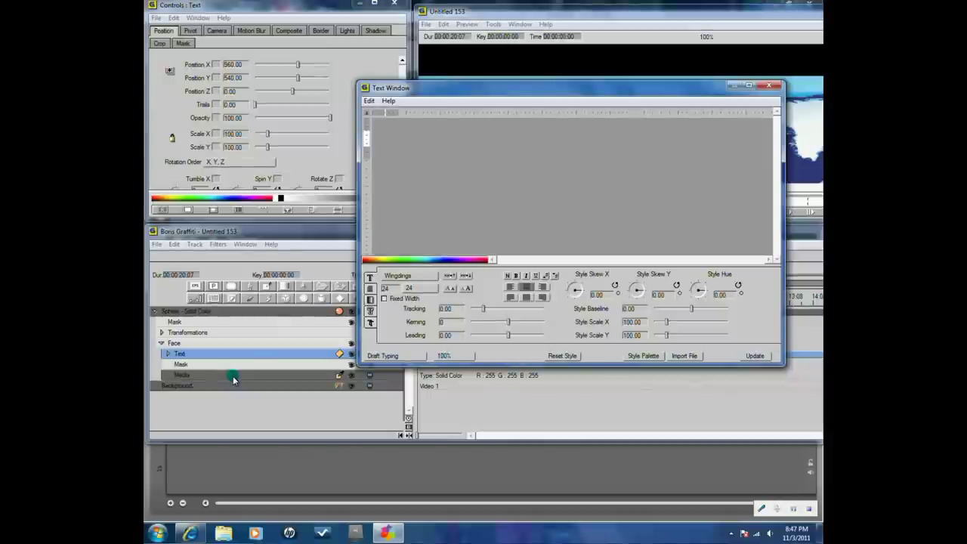
Step: Enter three lines of "nnnnn" in the Wingdings font at size 24 to make a grid of squares
click(559, 358)
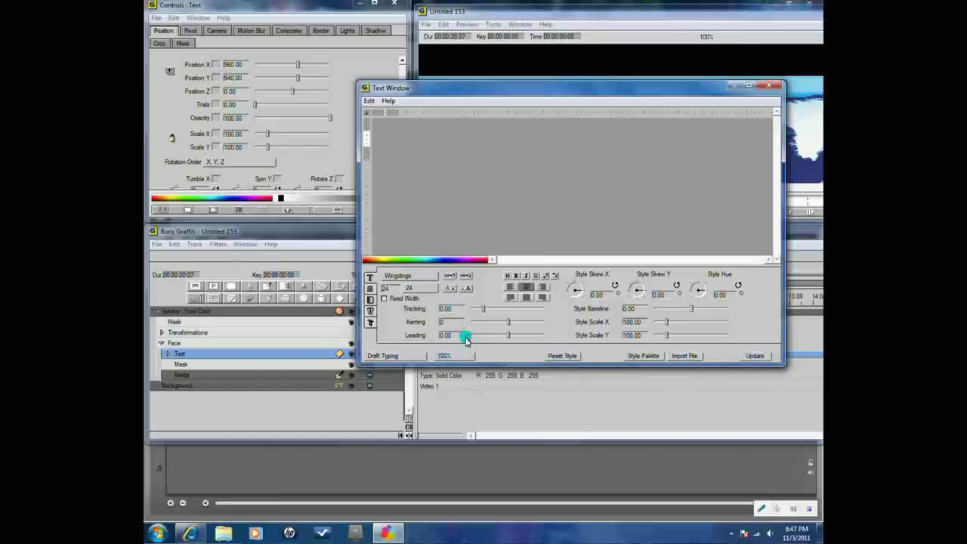
click(405, 276)
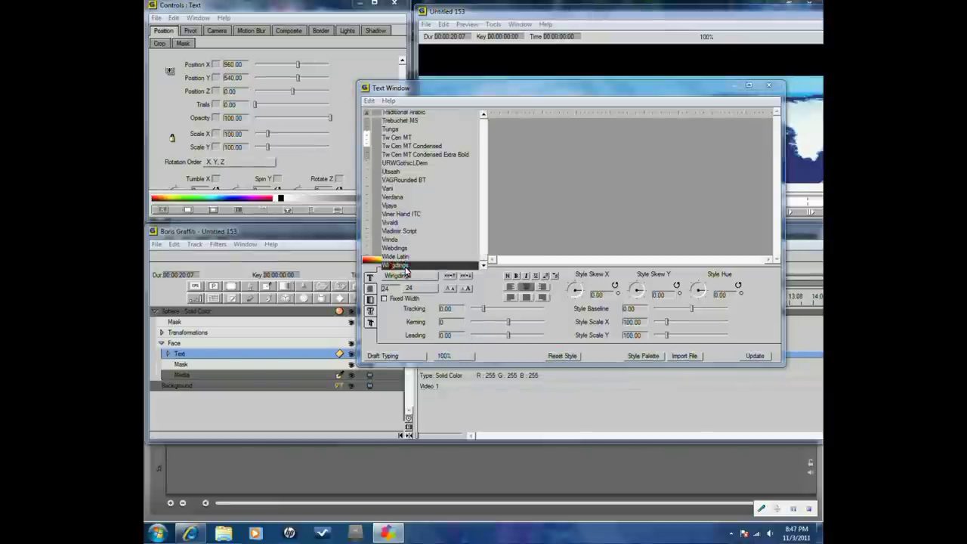
click(385, 288)
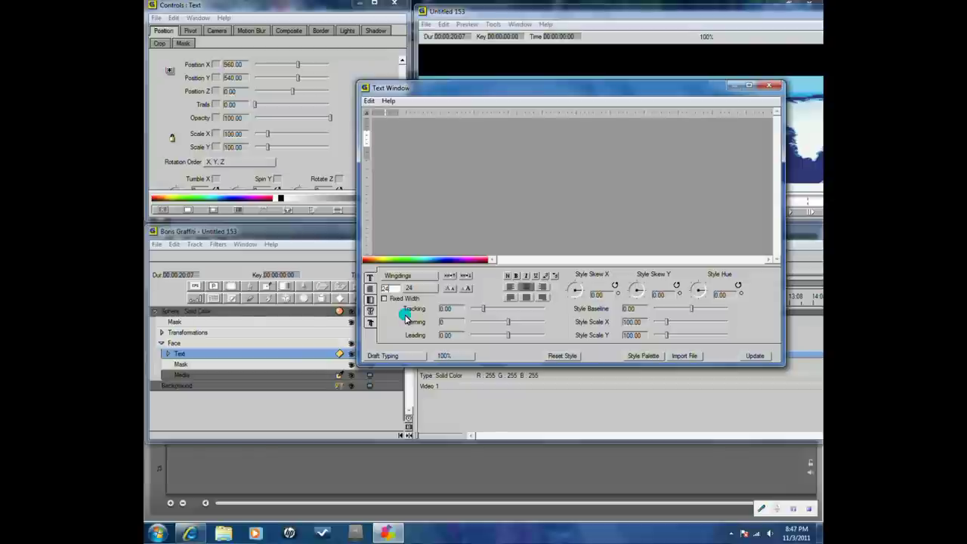
click(391, 137)
text(hello)
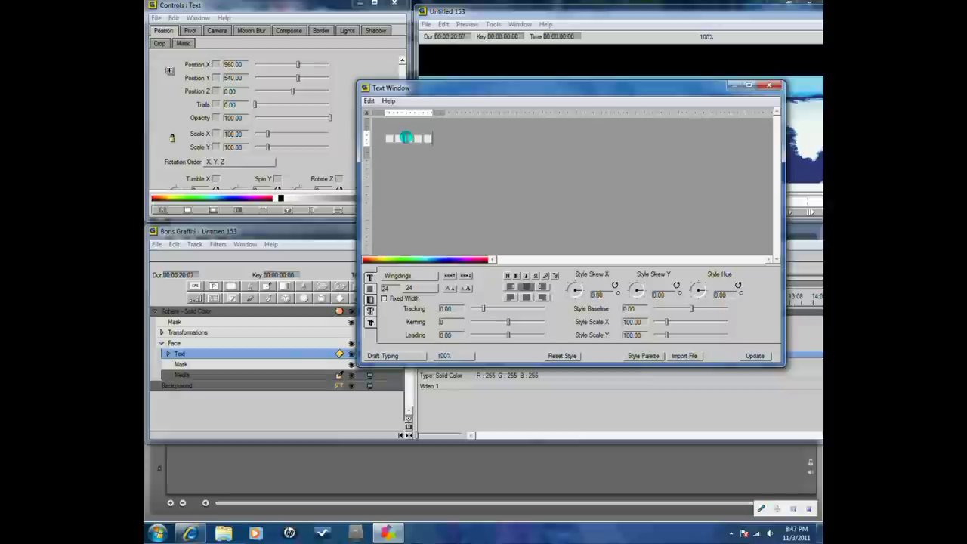
key(Return)
text(world)
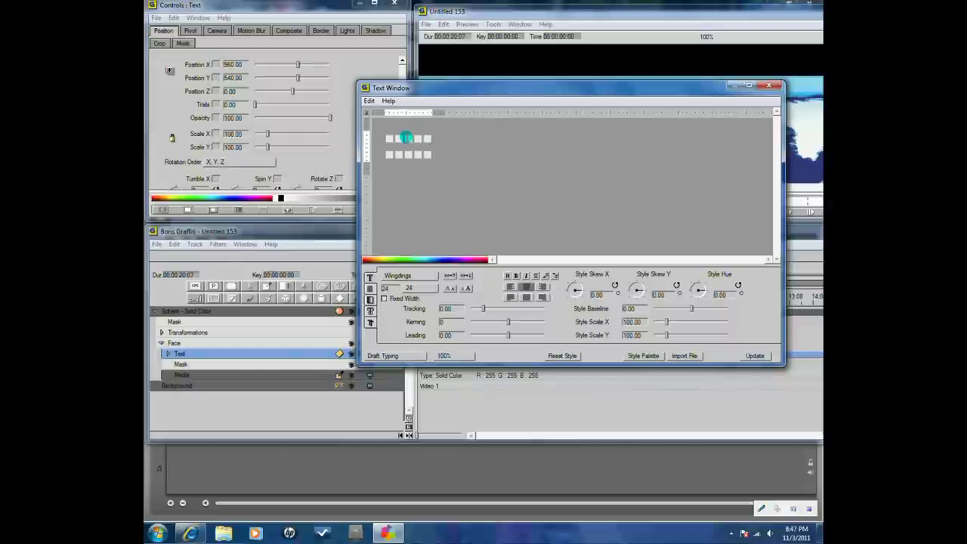
key(Return)
text(again)
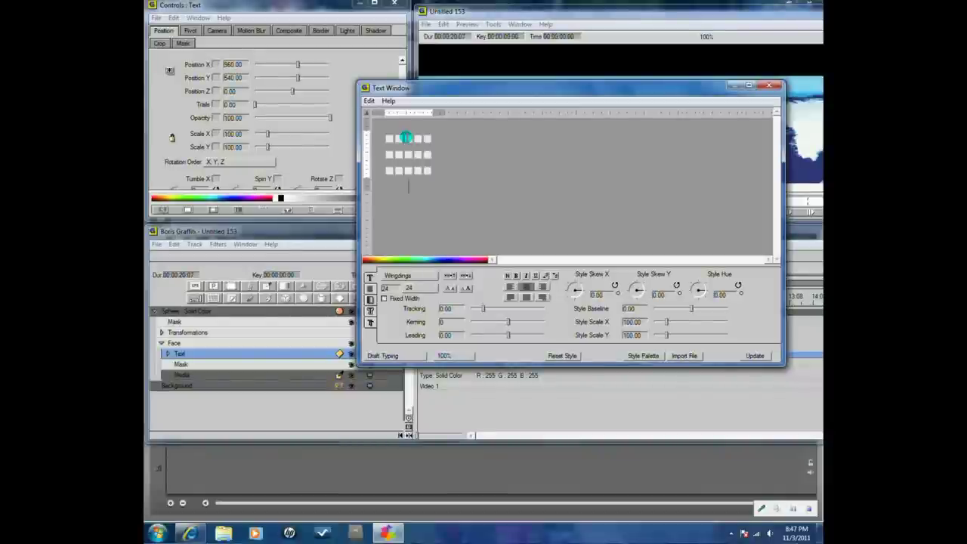
Step: Set the font size of all the squares to 264
key(ctrl+a)
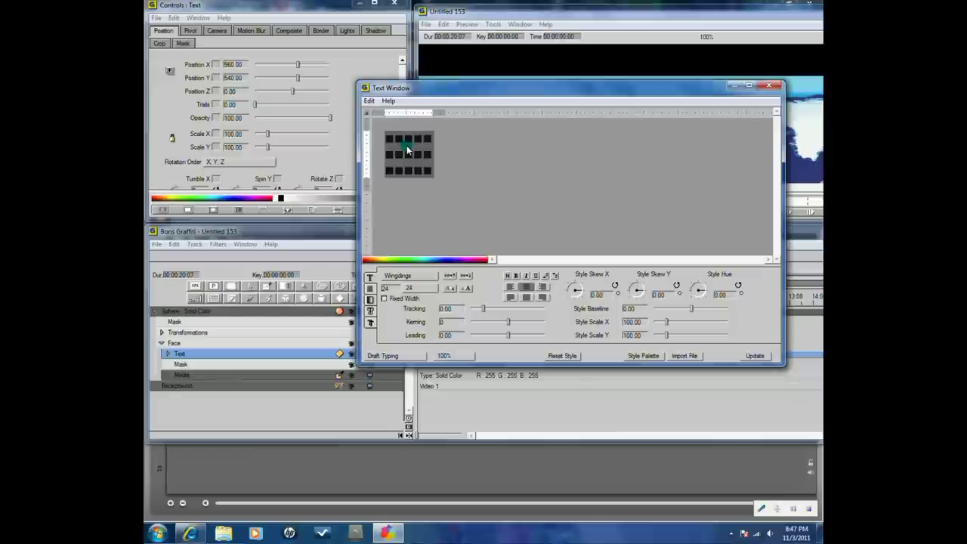
click(418, 290)
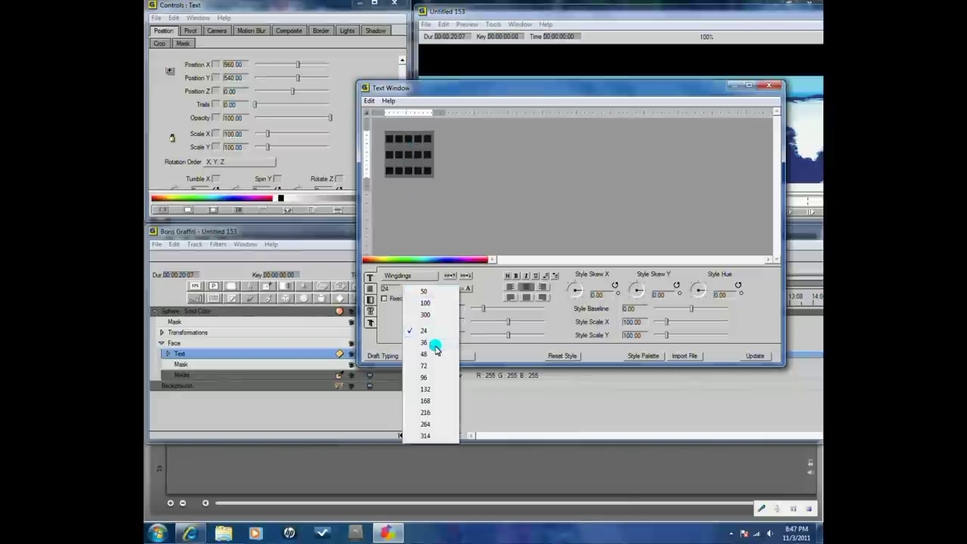
click(426, 425)
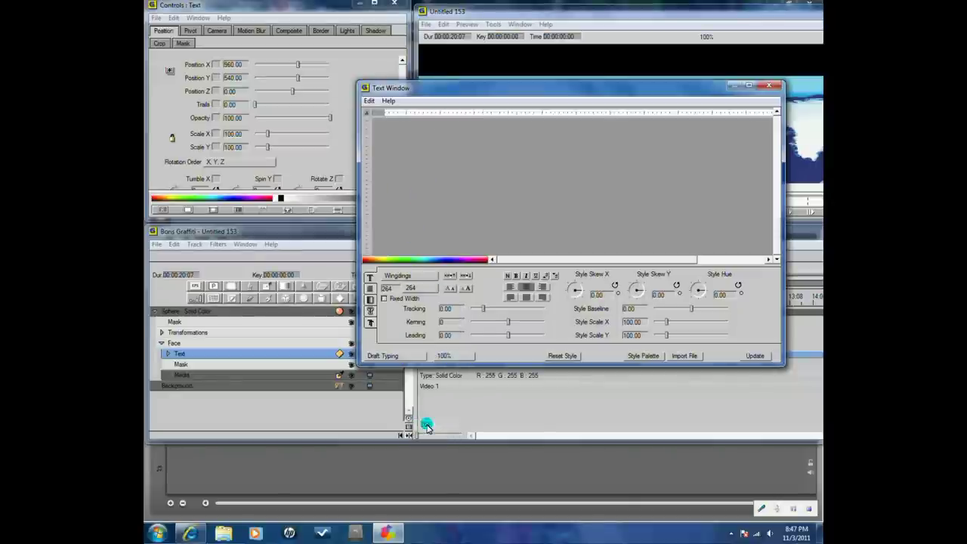
Step: Set the squares' kerning to -45, leading to -32 and Style Scale Y to 200, and update the text track
click(445, 336)
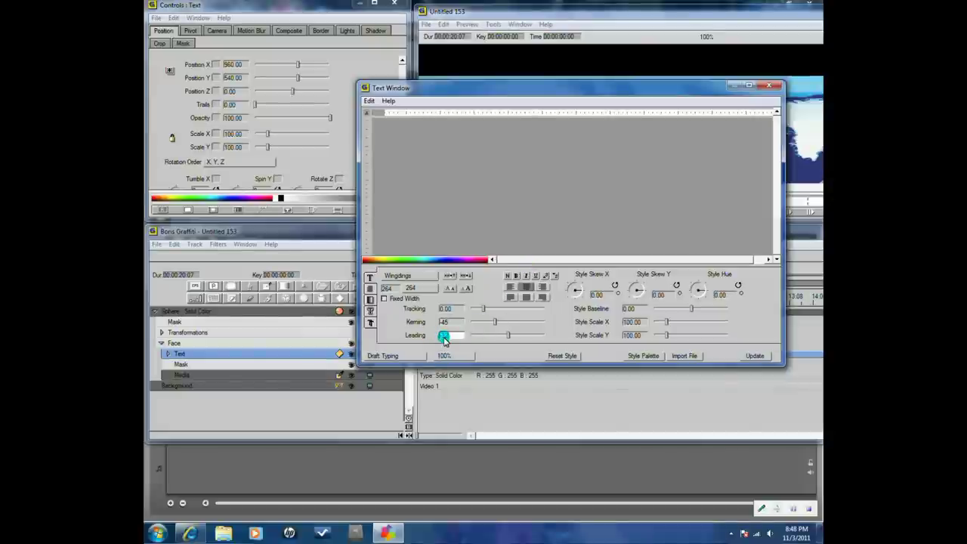
text(-32)
key(Return)
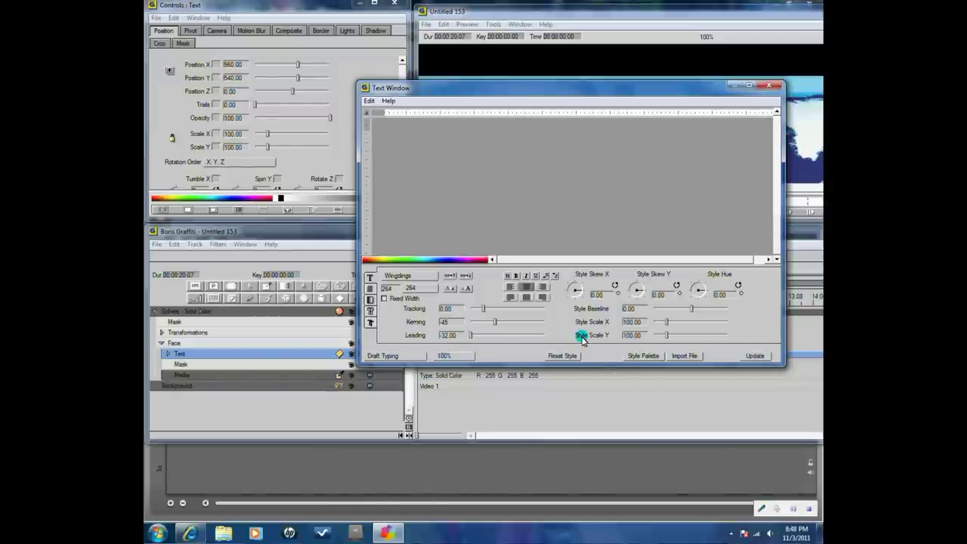
click(625, 336)
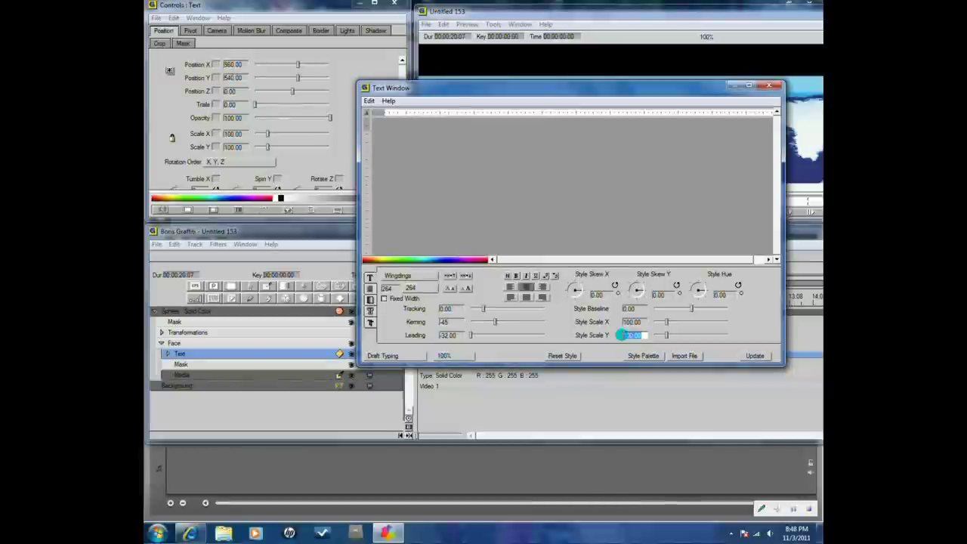
text(200)
key(Return)
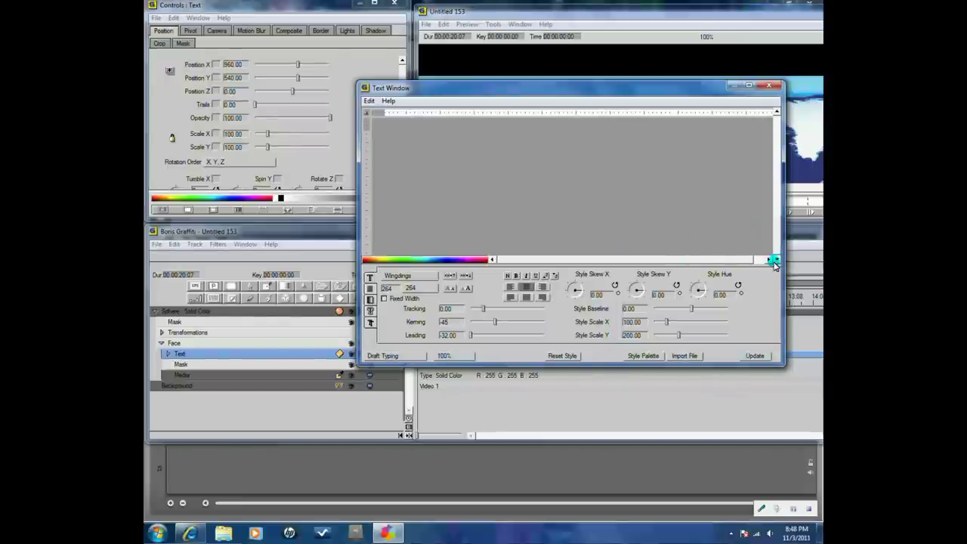
drag(777, 189, 776, 127)
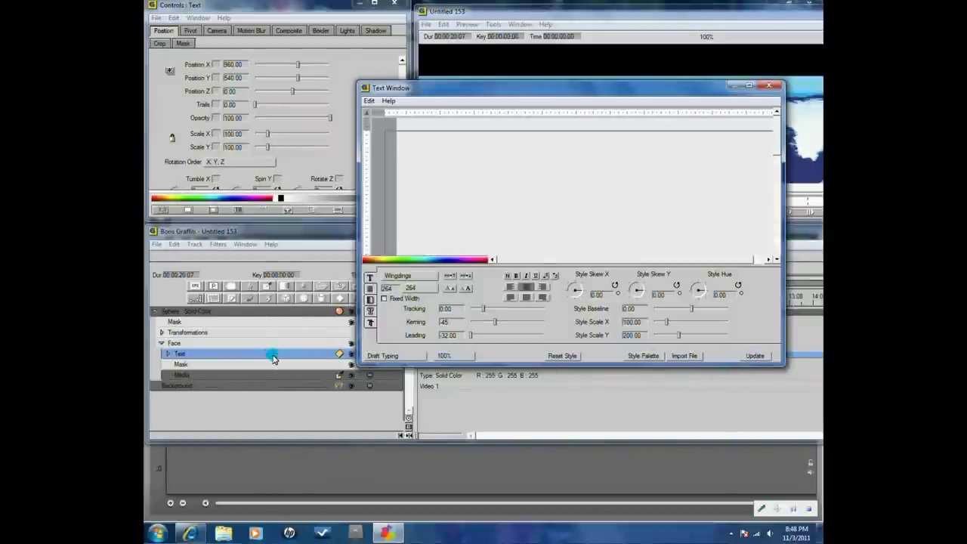
click(755, 355)
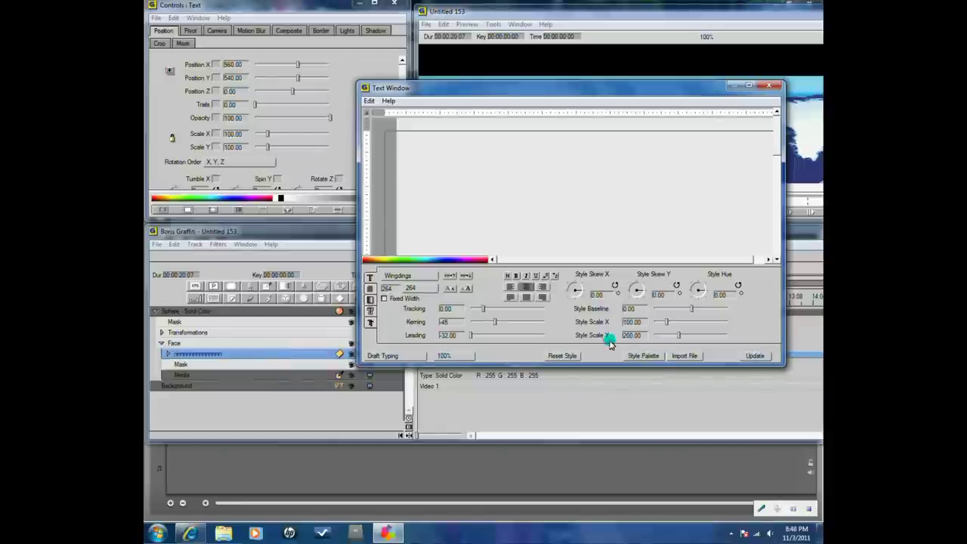
Step: Change the shape of the squares' text track inside the Face track from 3D Plane to 3D Extrusion
right_click(277, 354)
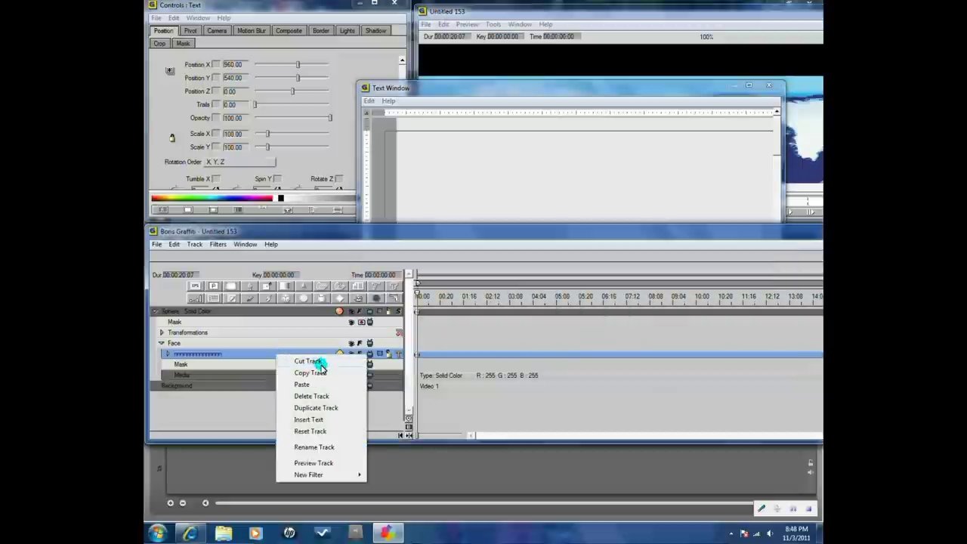
click(262, 349)
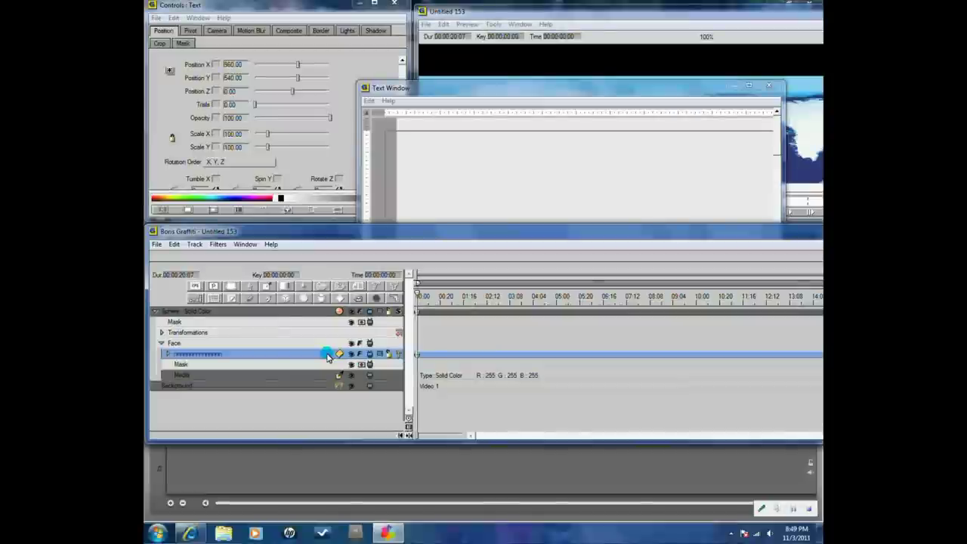
click(389, 353)
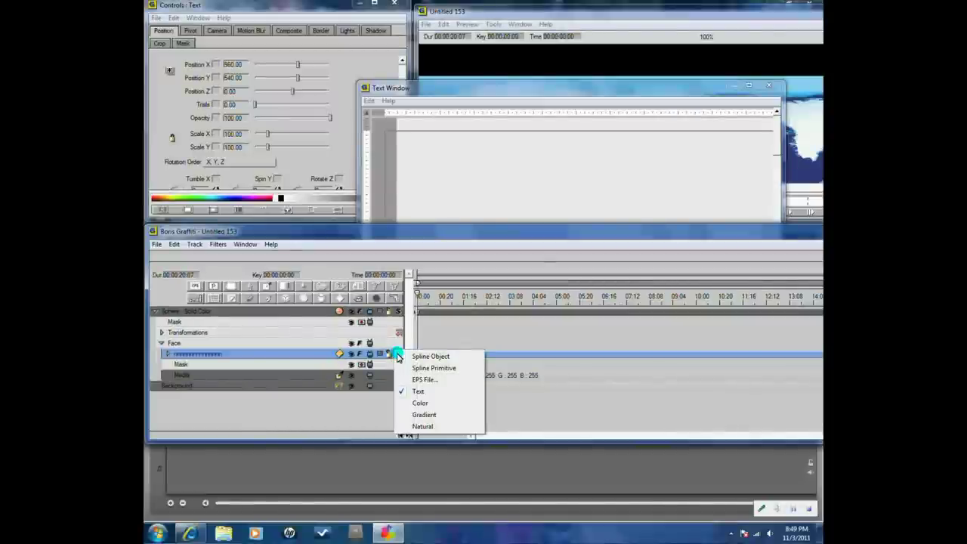
click(348, 354)
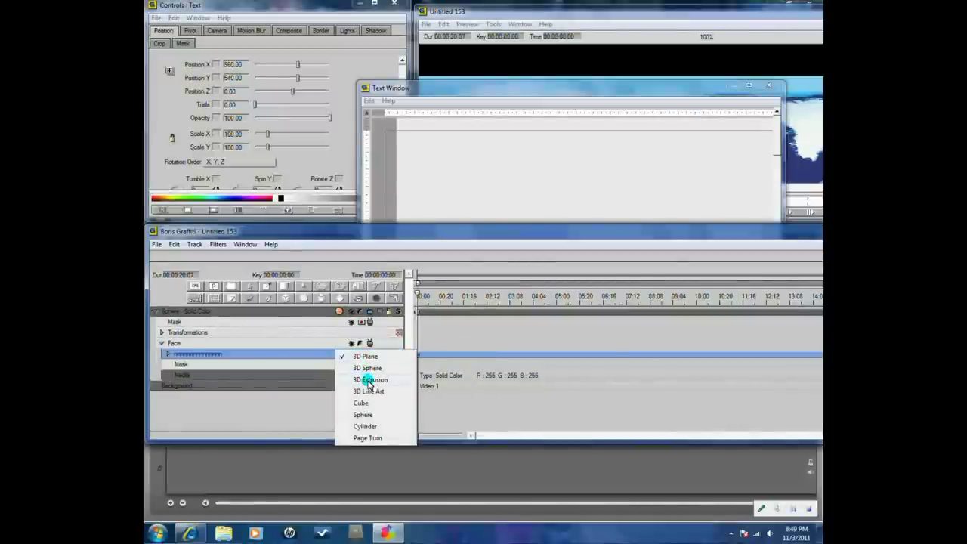
click(299, 366)
click(338, 356)
click(370, 380)
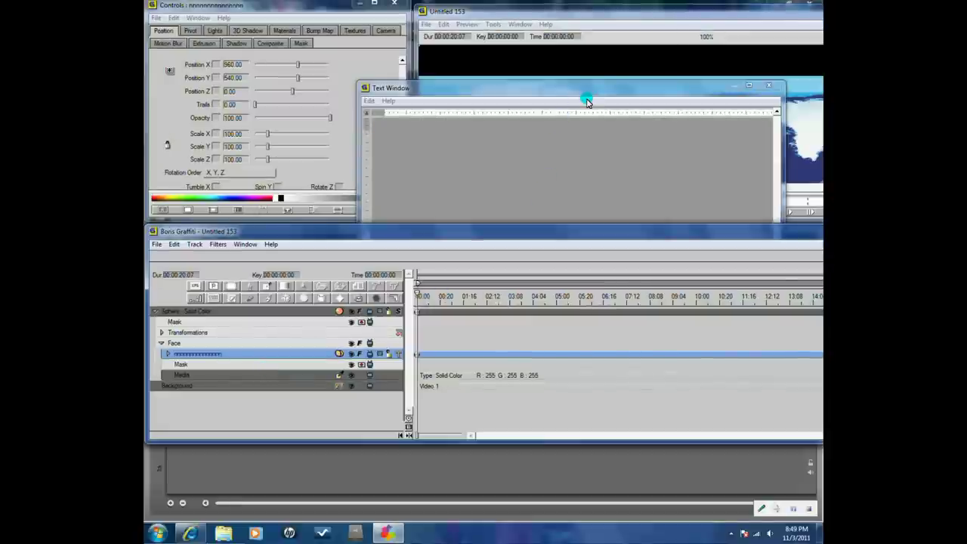
Step: Enable the first face's texture in the Textures settings of the extruded squares track
click(521, 171)
click(239, 357)
click(353, 32)
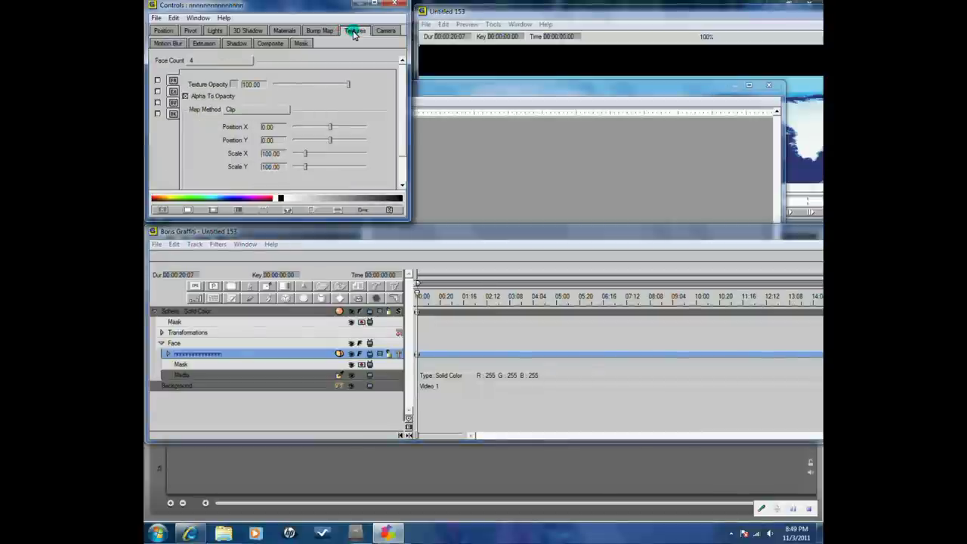
click(162, 87)
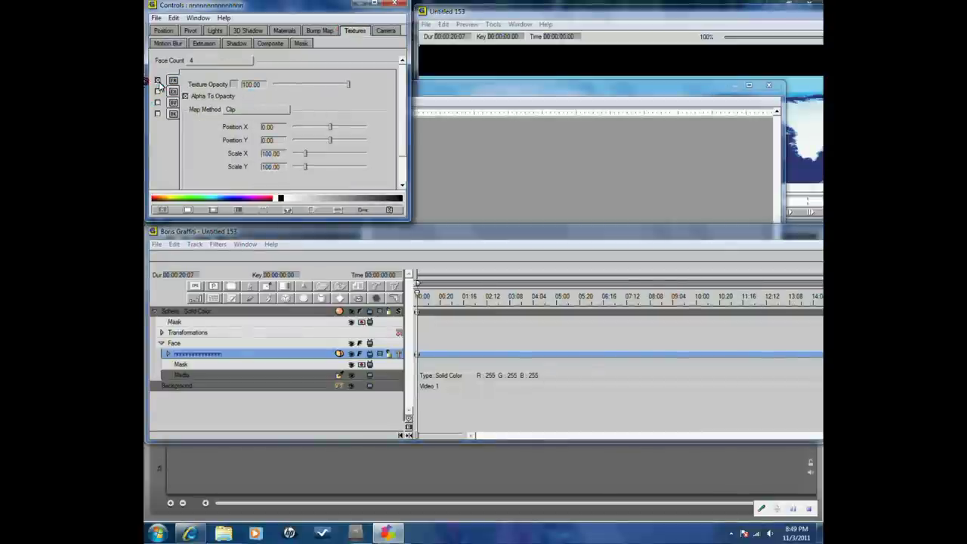
click(208, 81)
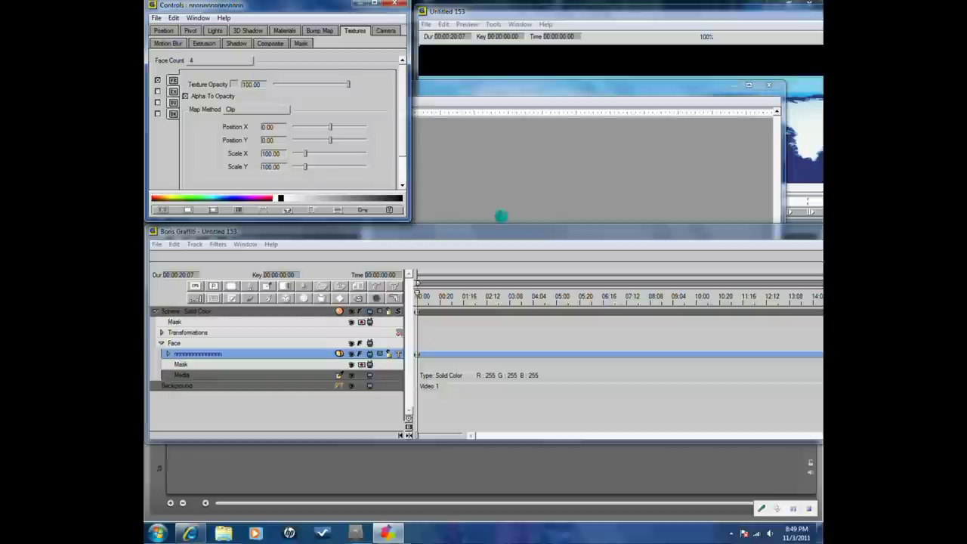
Step: Set the Background track's key to Straight Alpha and enable Invert Alpha
click(640, 17)
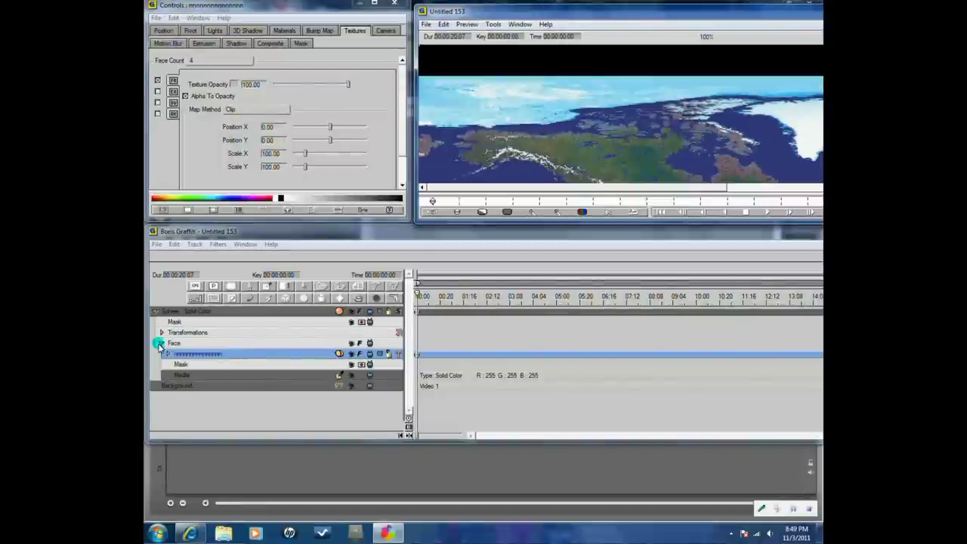
click(203, 386)
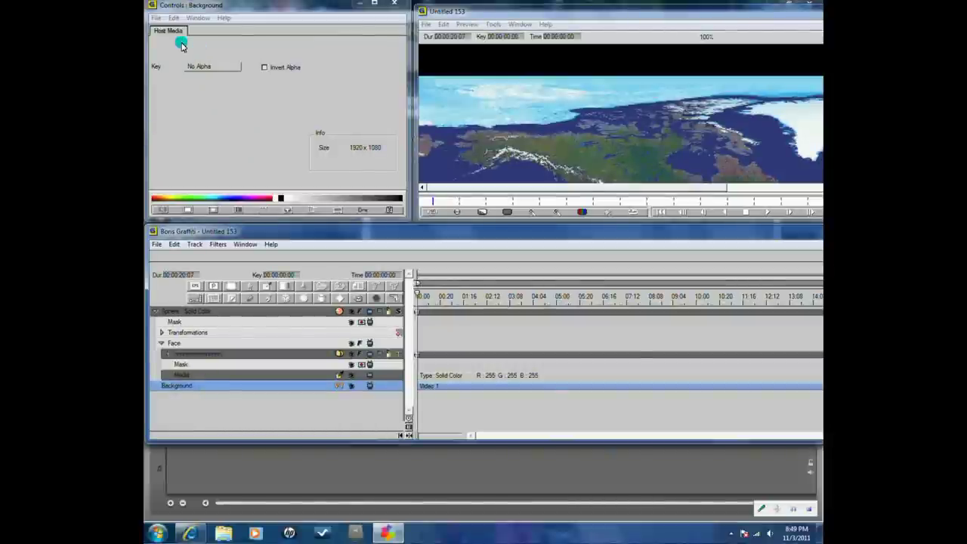
click(205, 67)
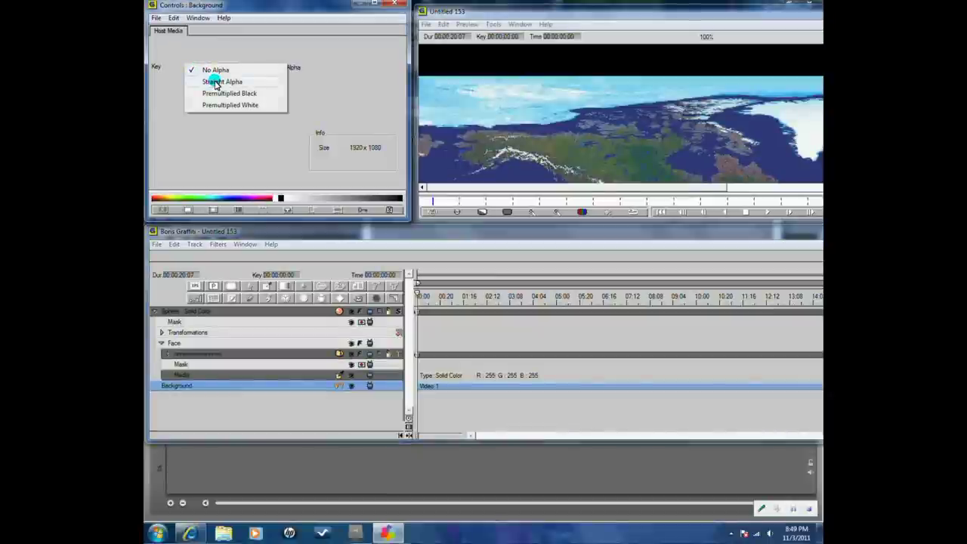
click(215, 81)
click(264, 67)
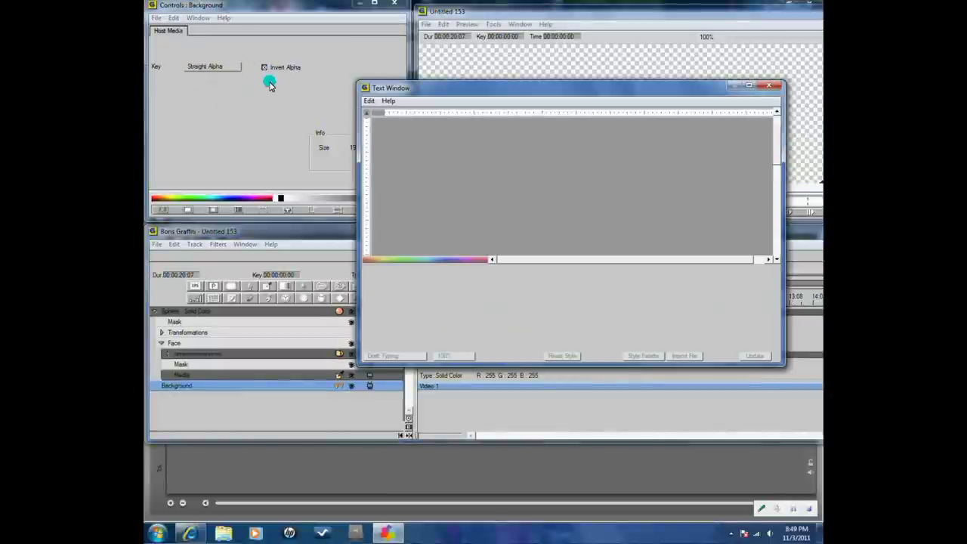
Step: Enlarge the composite preview to check the globe over the transparent background, and restore the window
click(680, 32)
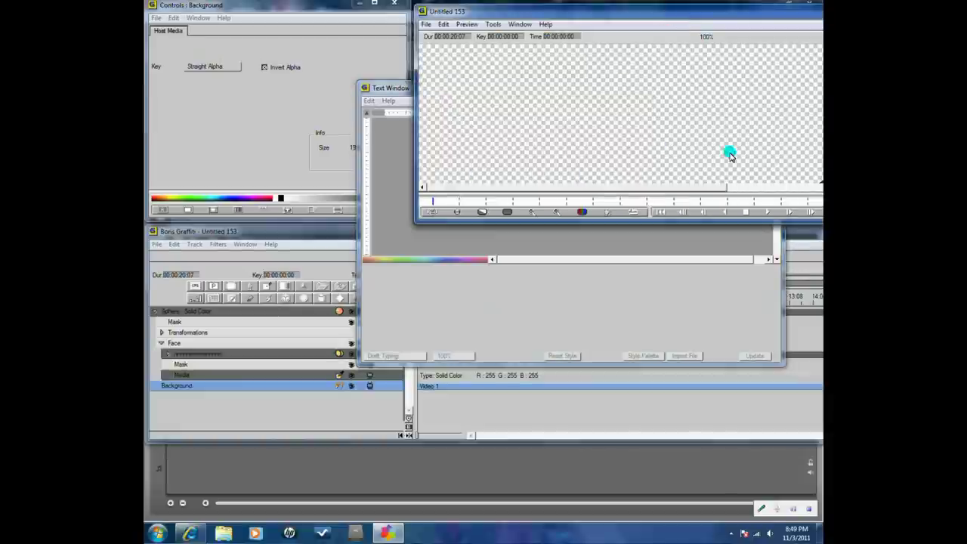
drag(712, 16, 441, 1)
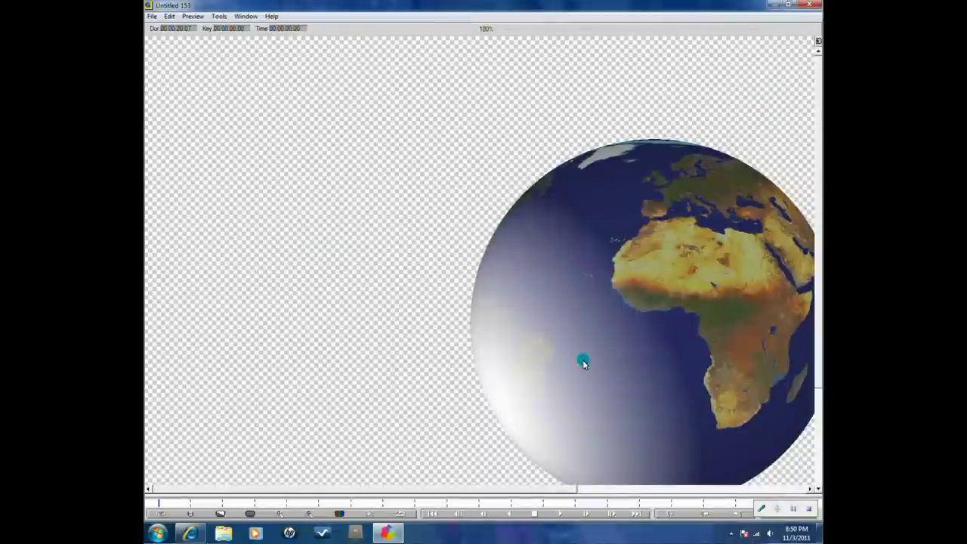
click(788, 5)
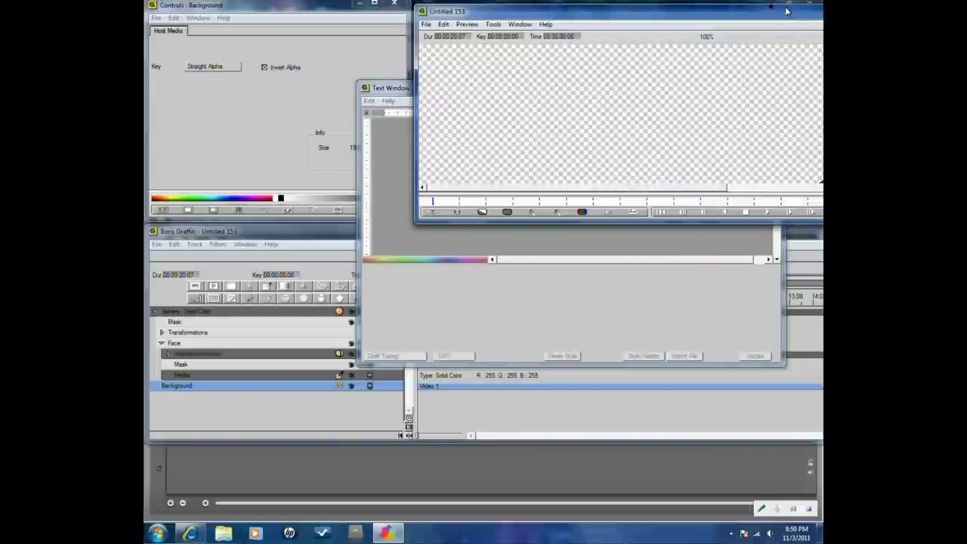
click(308, 11)
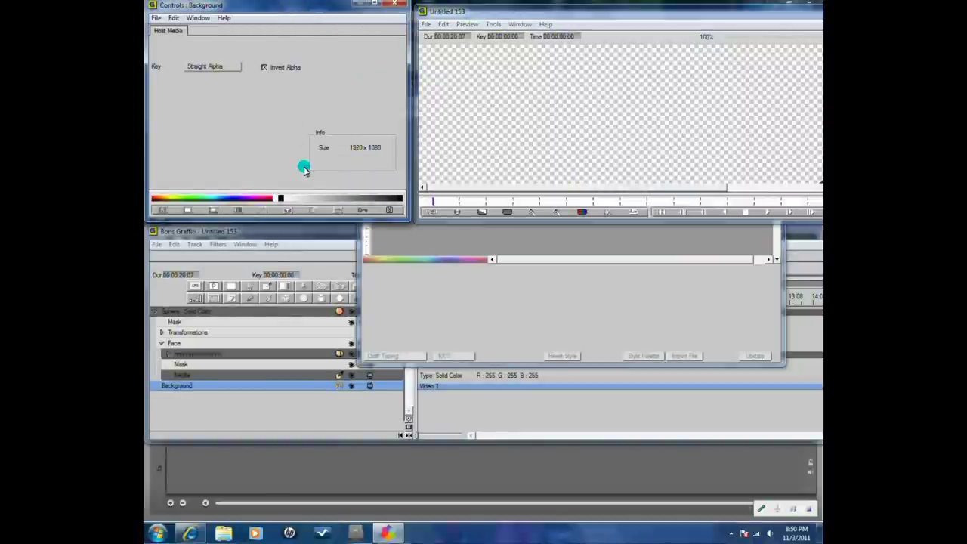
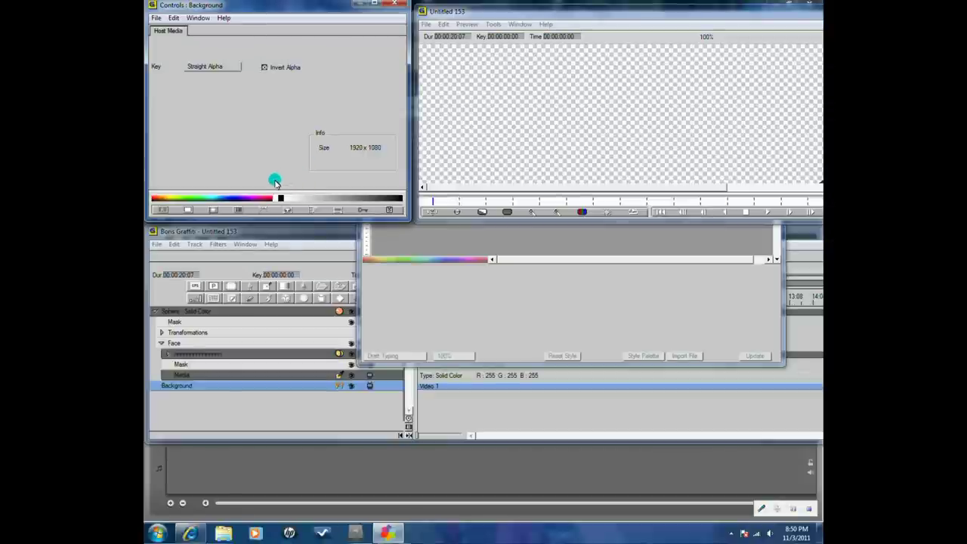
Step: At the Sphere track's first keyframe, give Spin Y Linear interpolation and set its revolutions to 1
click(289, 238)
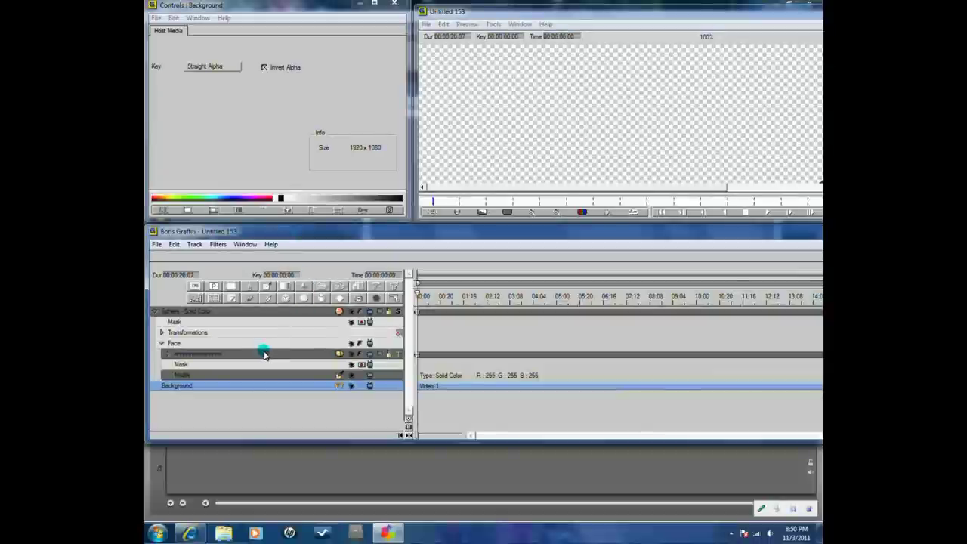
click(216, 313)
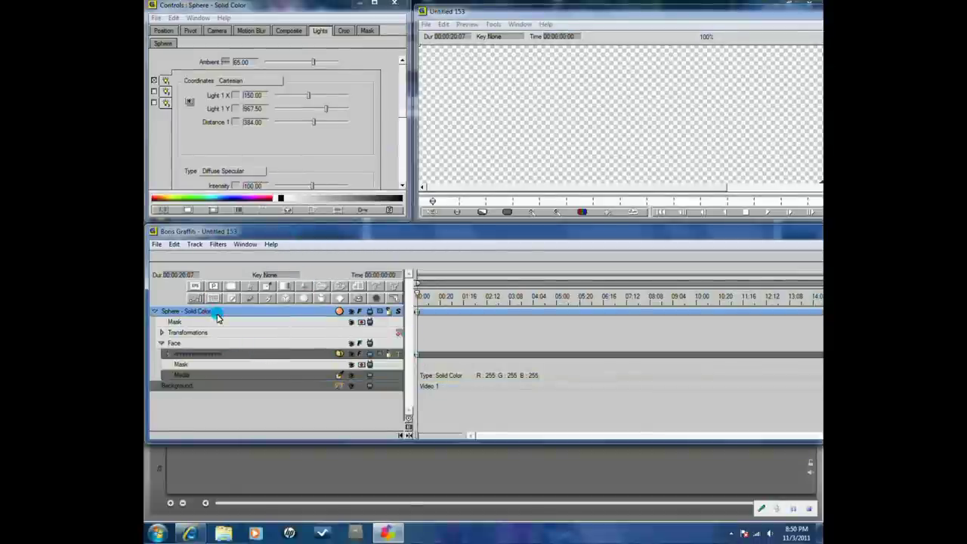
click(417, 313)
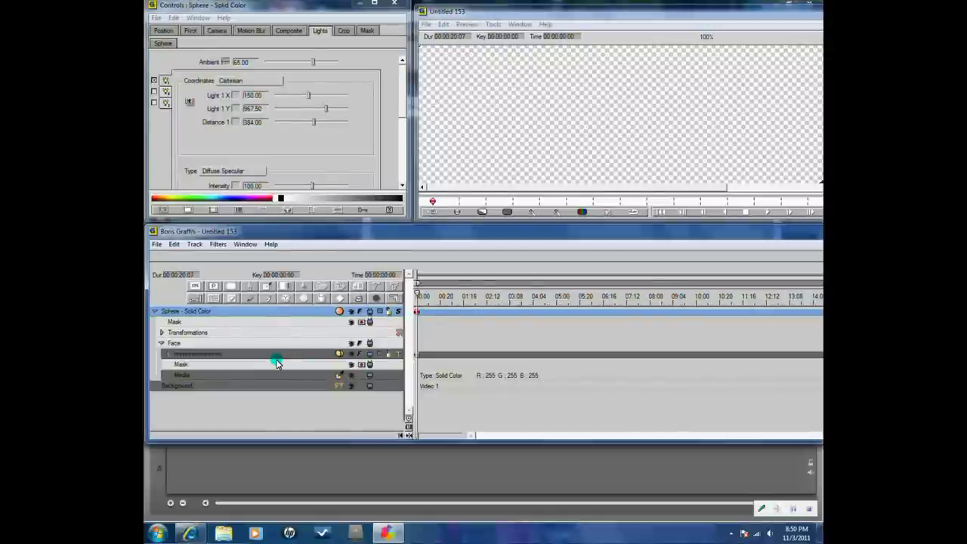
click(164, 34)
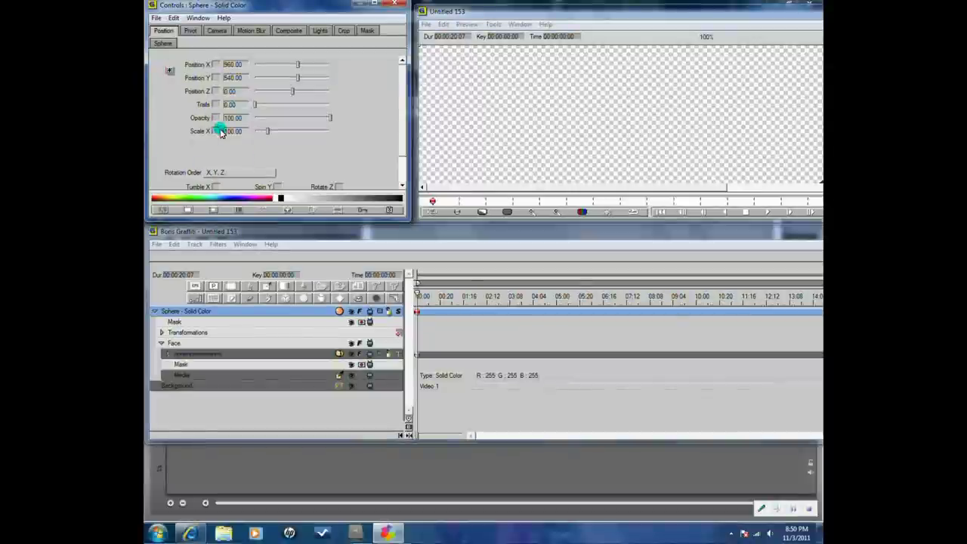
click(401, 102)
right_click(279, 159)
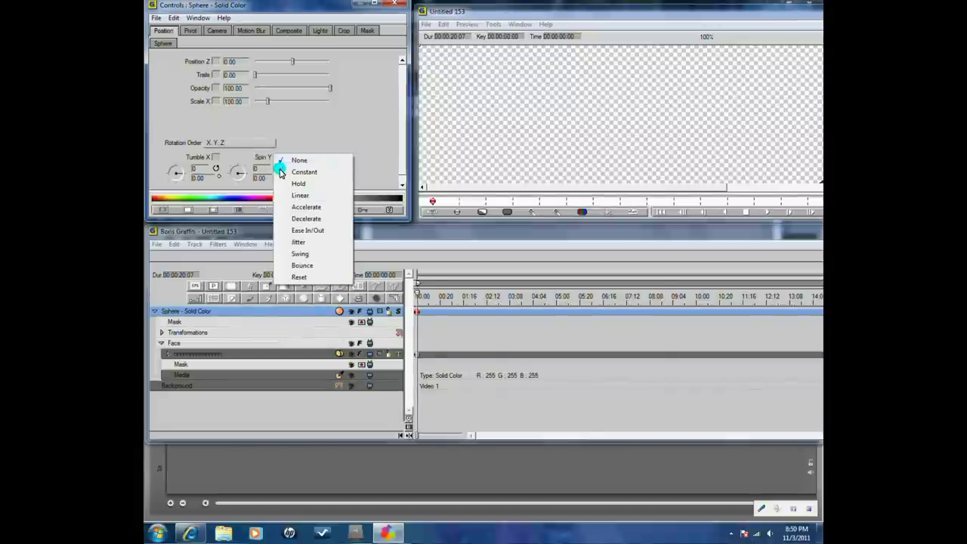
click(302, 195)
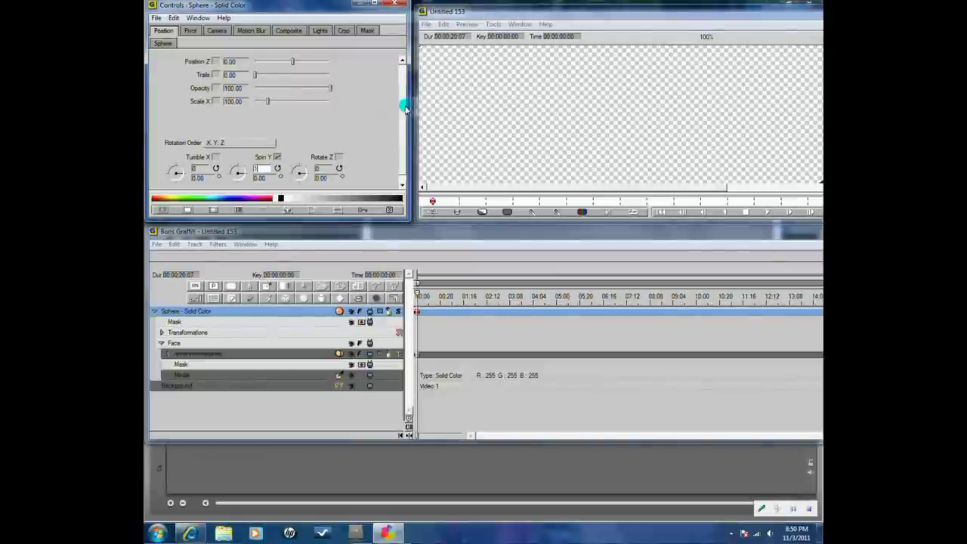
drag(403, 149, 402, 71)
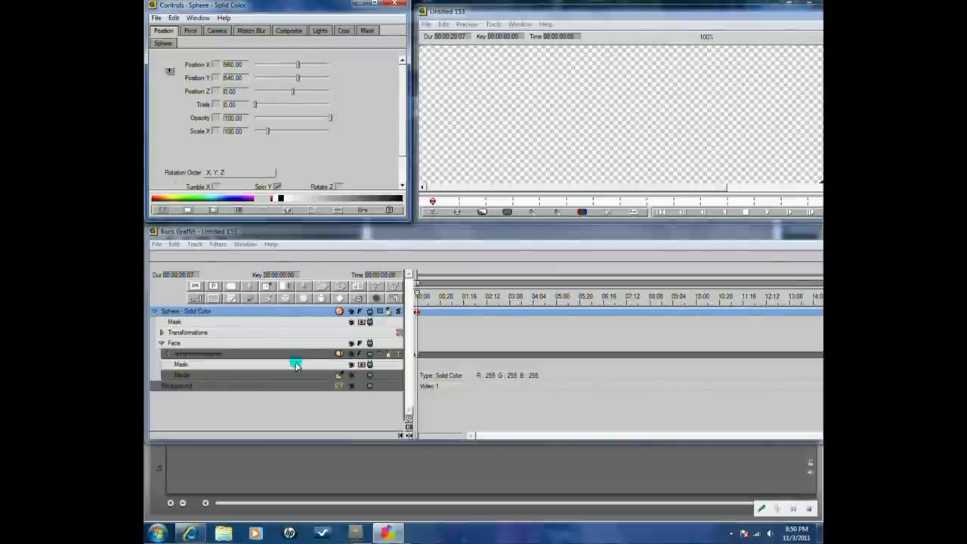
Step: Play the globe's rotation in the maximized composite preview, and return the window to its place beside the controls
click(653, 15)
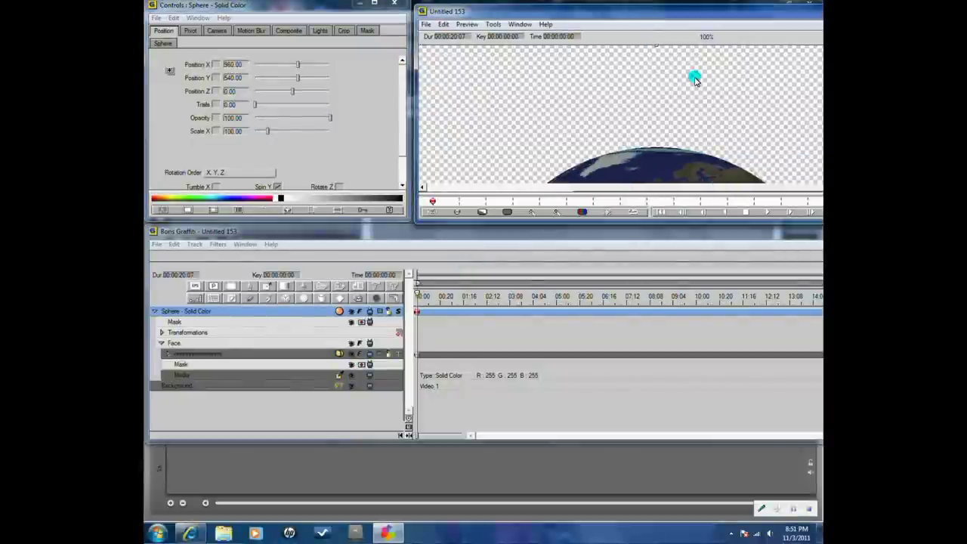
double_click(714, 13)
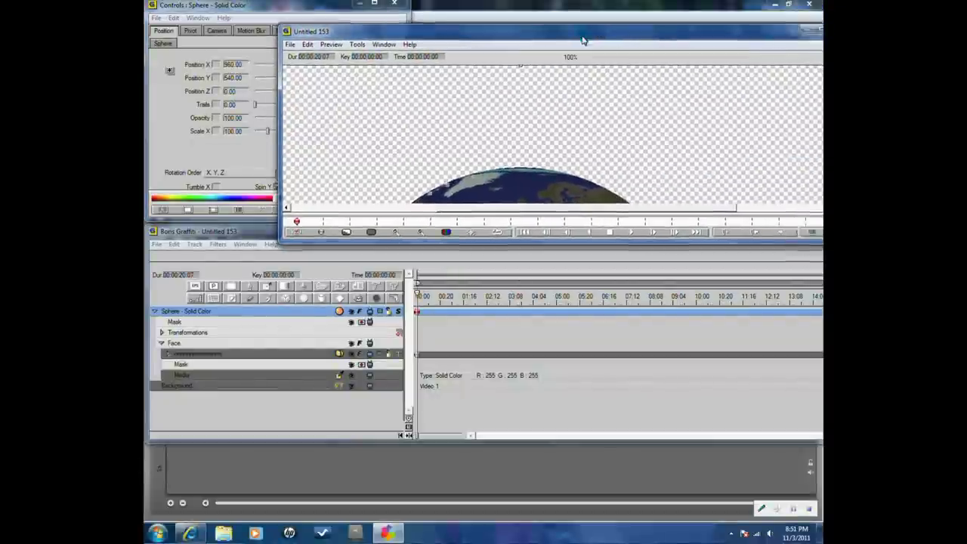
double_click(719, 32)
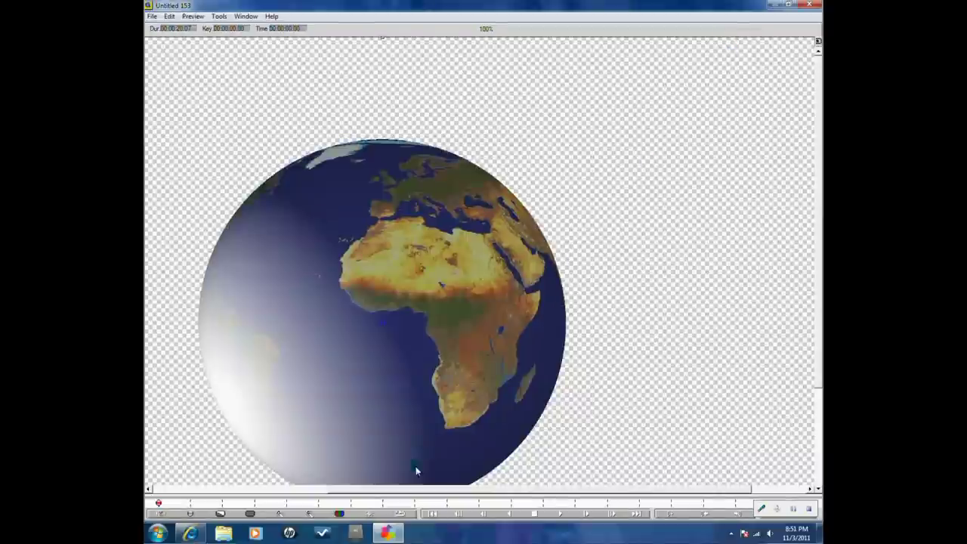
click(561, 514)
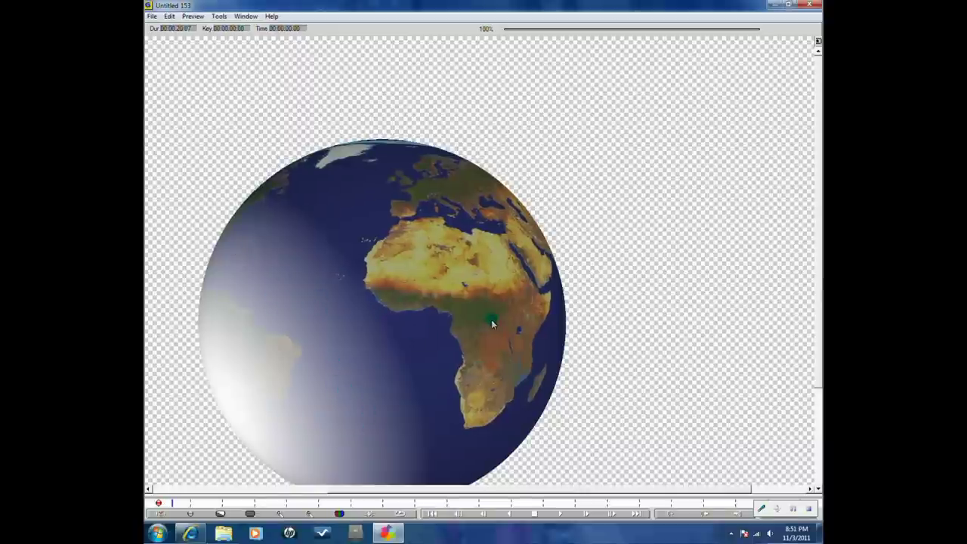
click(792, 9)
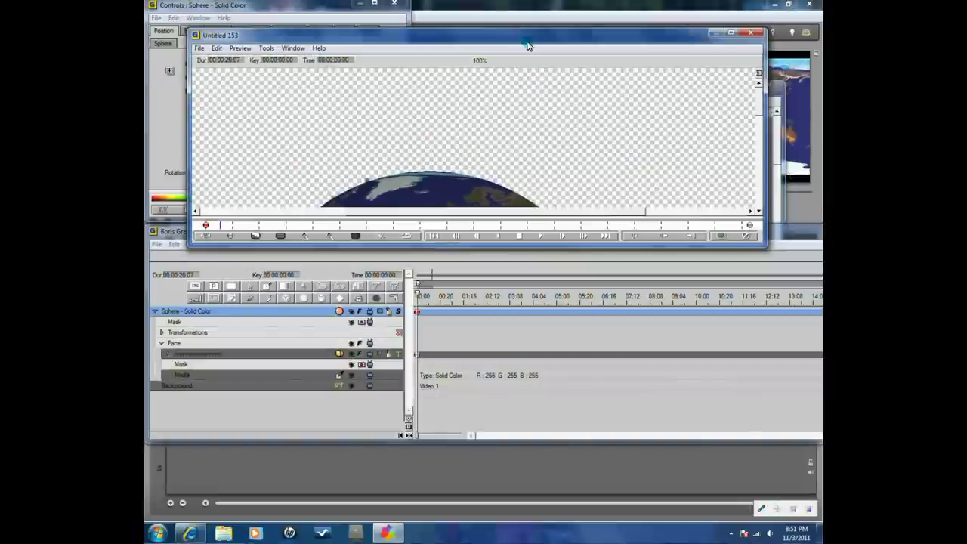
drag(422, 35, 640, 13)
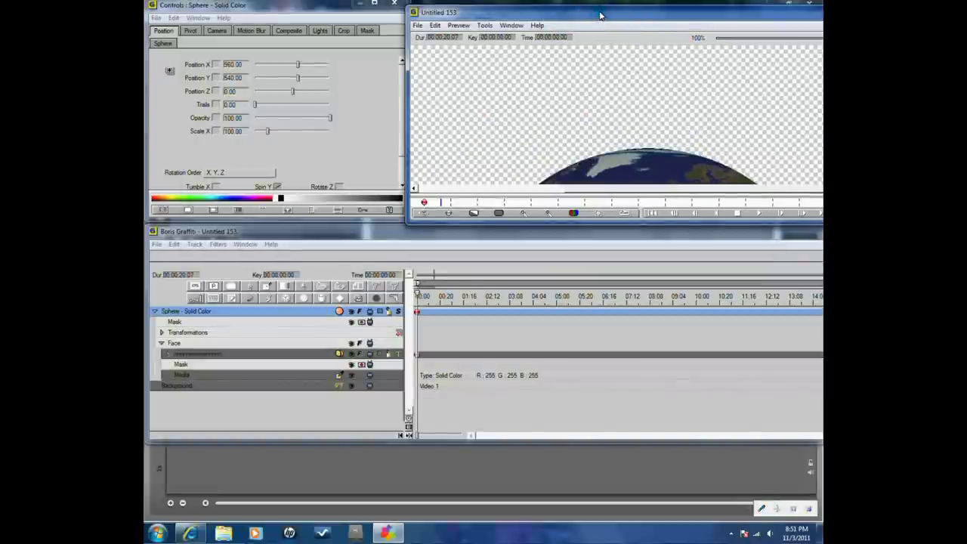
drag(597, 18, 602, 14)
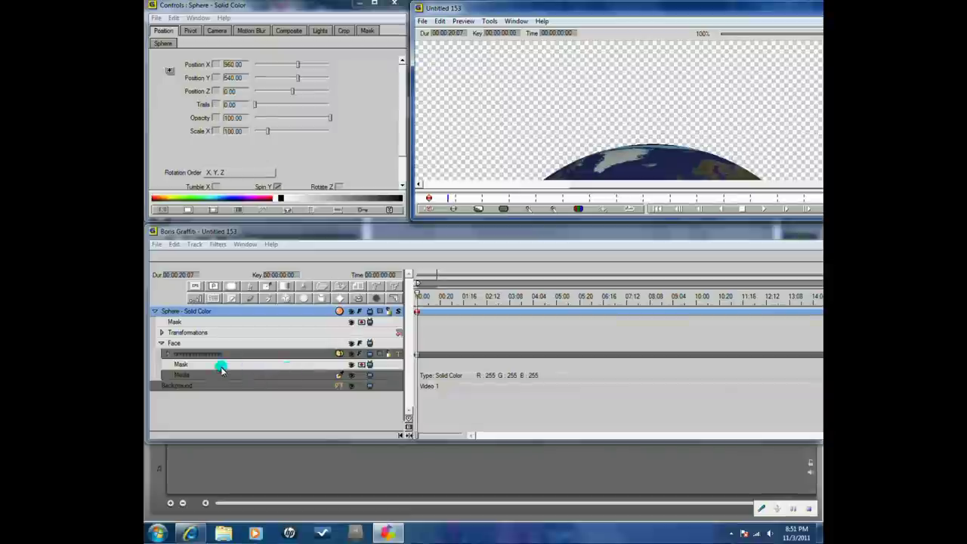
Step: Add another new text page inside the sphere's Face track, above the extruded squares track
click(202, 344)
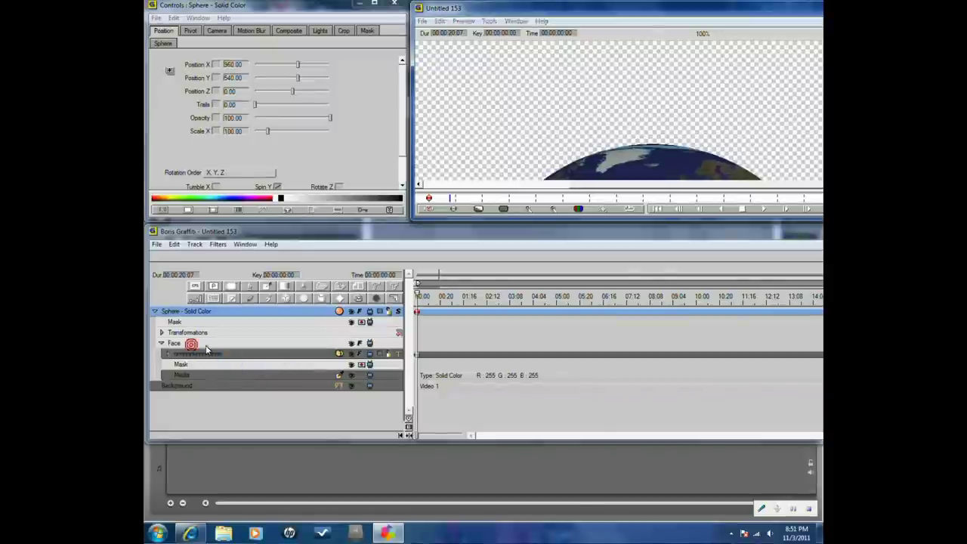
click(198, 245)
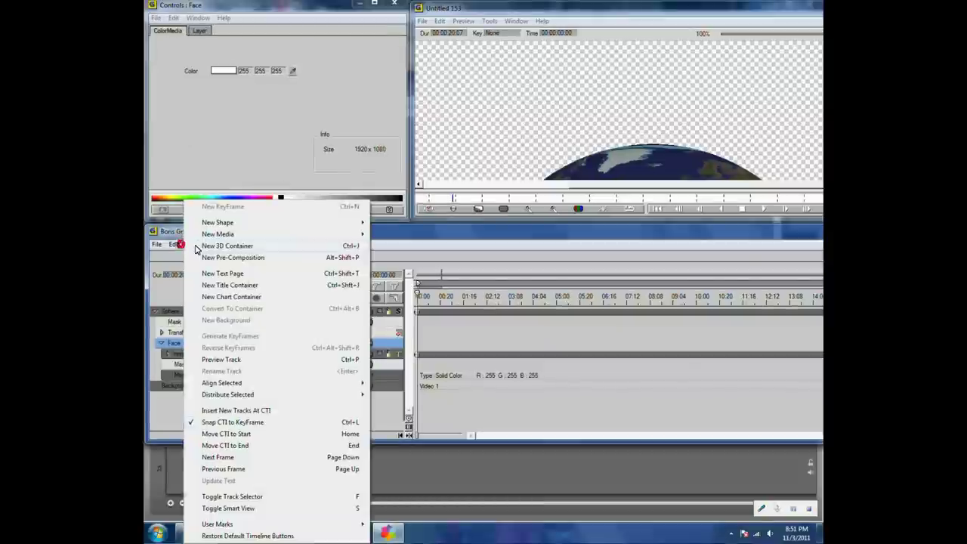
click(235, 277)
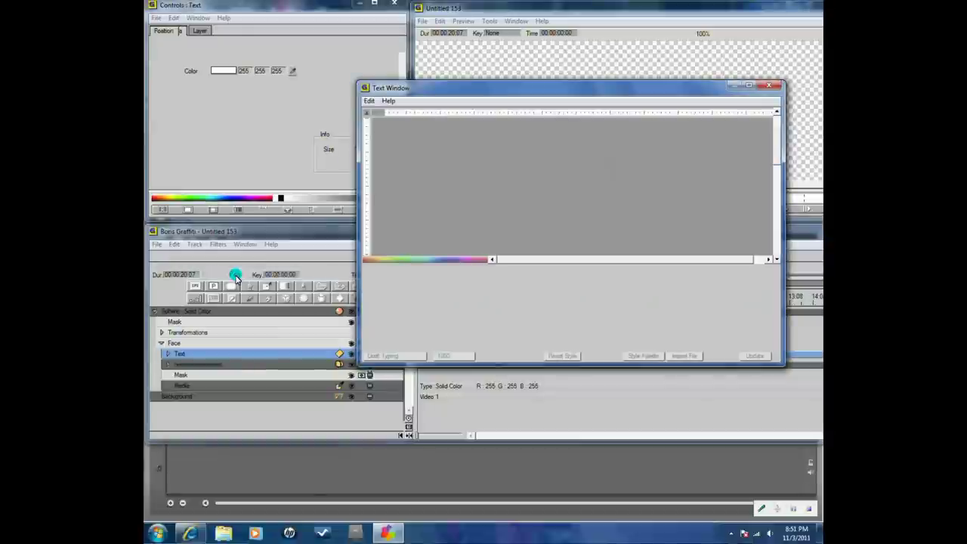
click(213, 363)
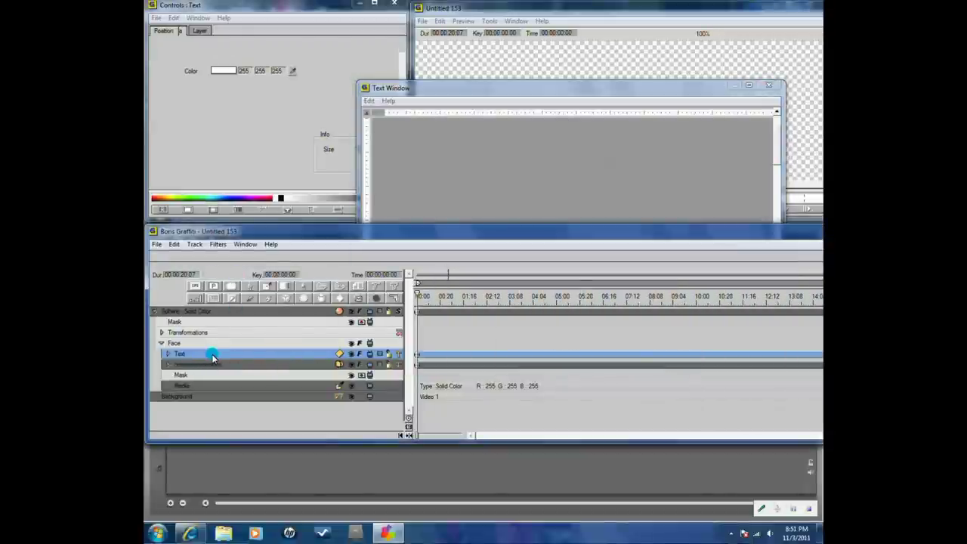
Step: Reset the style of the new text page and set its font to Impact
click(555, 91)
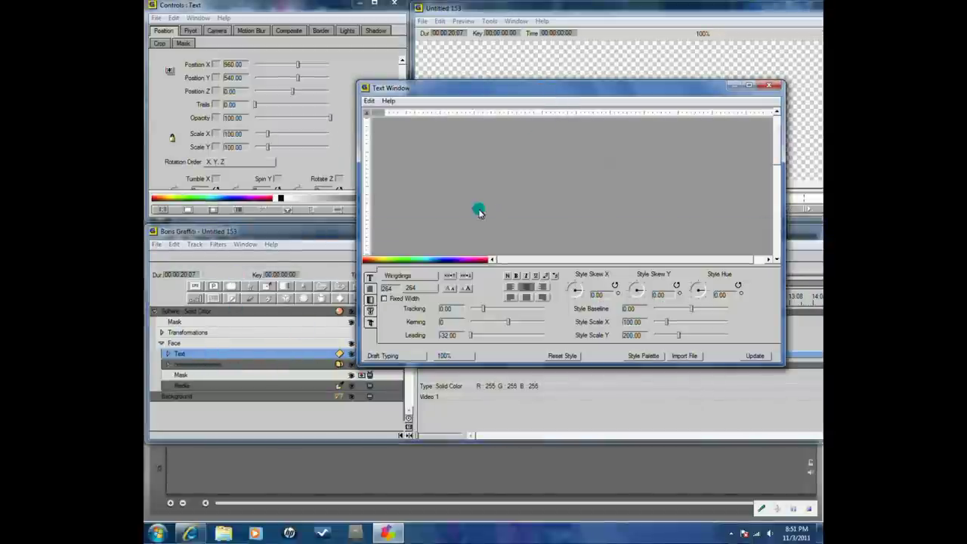
click(564, 359)
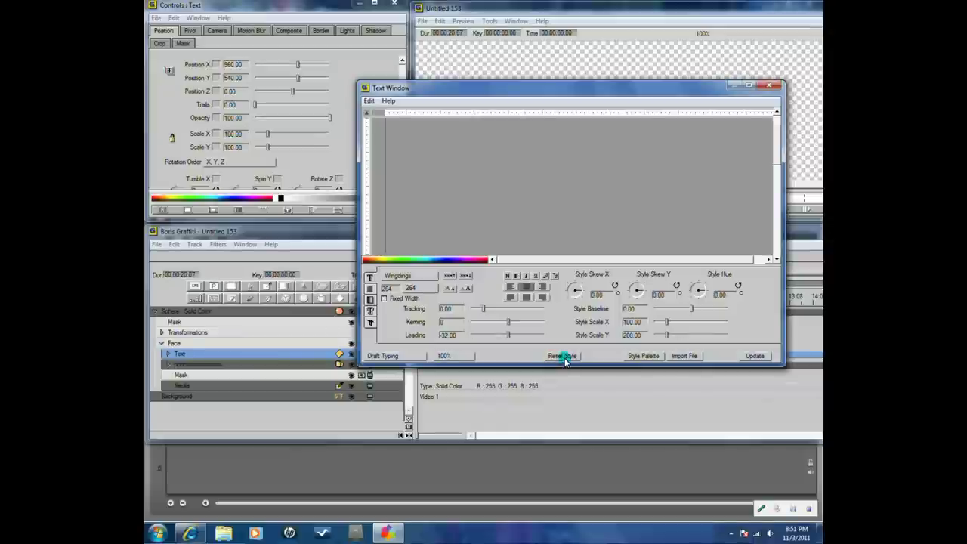
click(407, 276)
drag(489, 258, 481, 151)
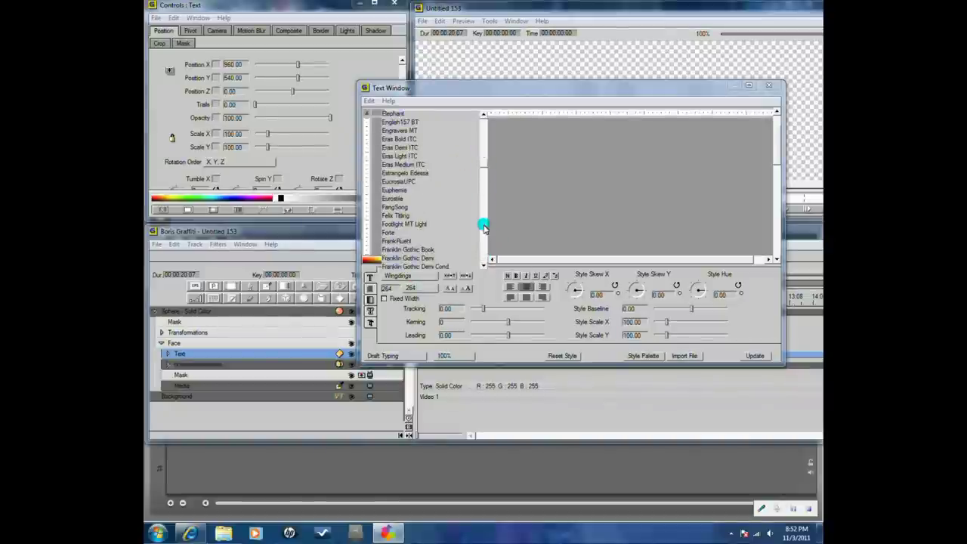
scroll(485, 261, up, 5)
click(484, 263)
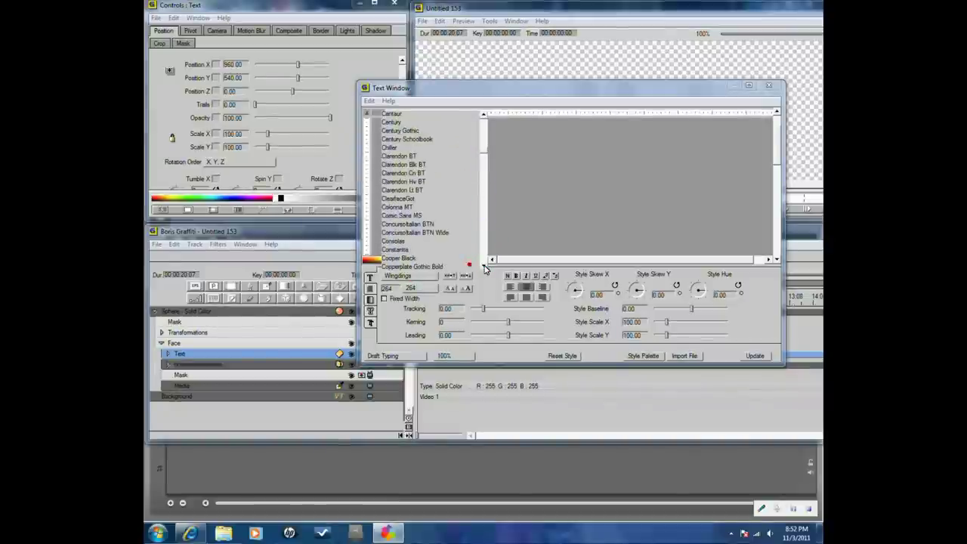
scroll(486, 146, down, 1)
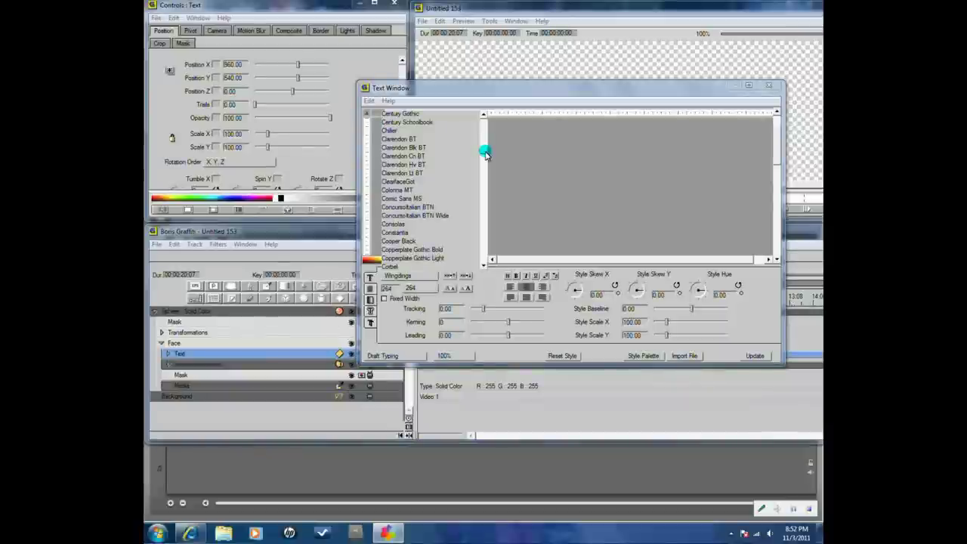
click(485, 174)
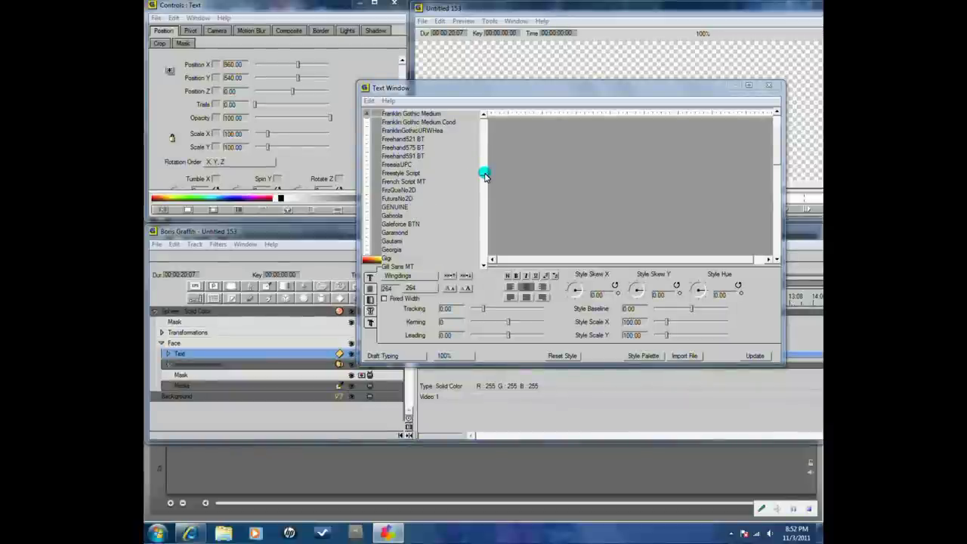
click(484, 189)
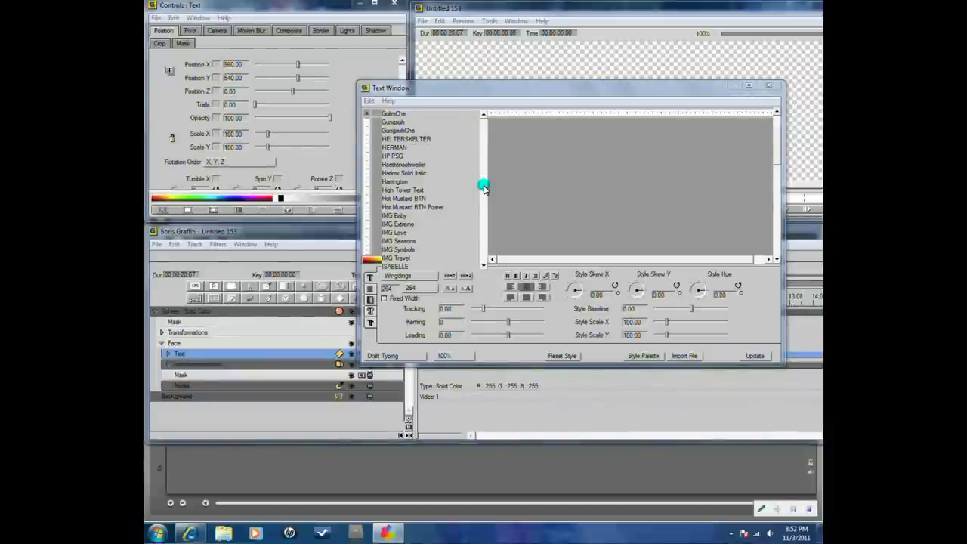
drag(484, 189, 482, 206)
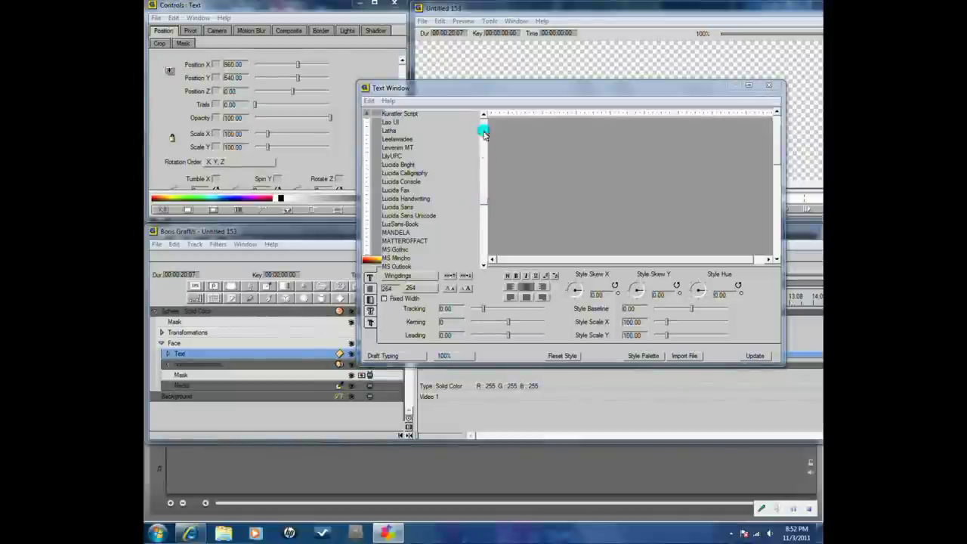
click(484, 194)
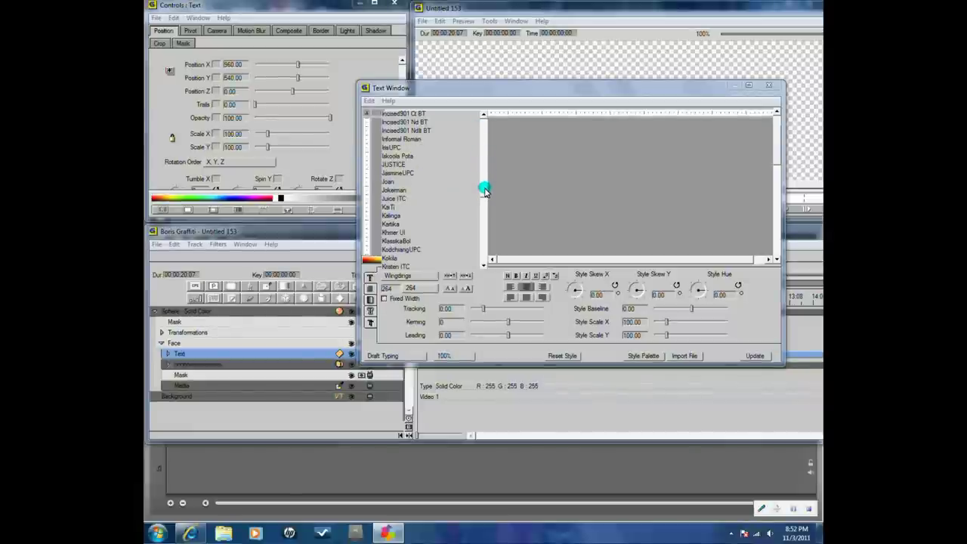
click(486, 192)
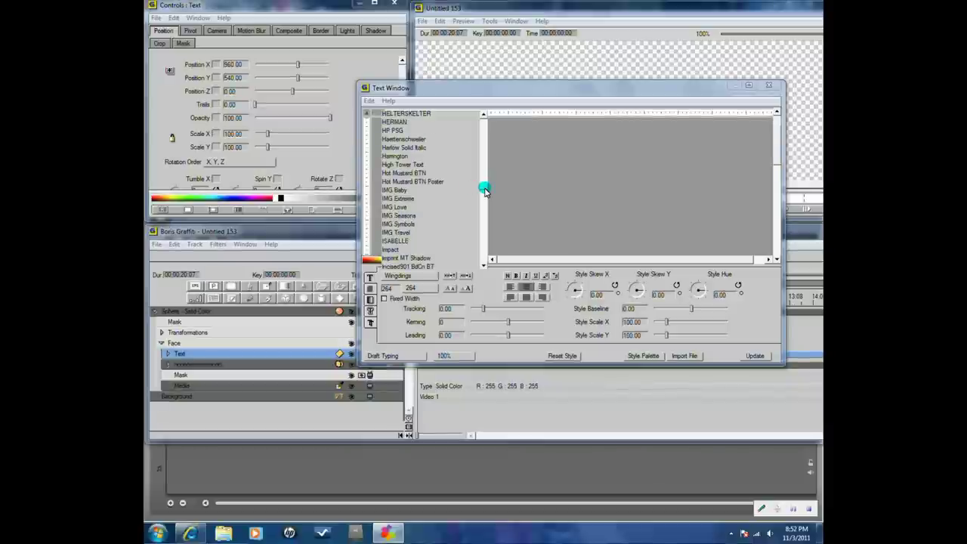
click(392, 250)
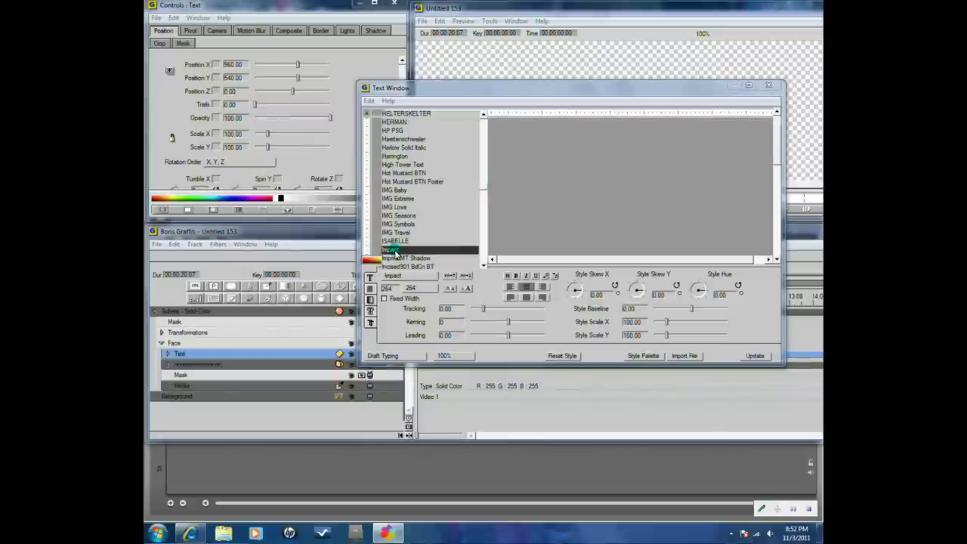
click(392, 250)
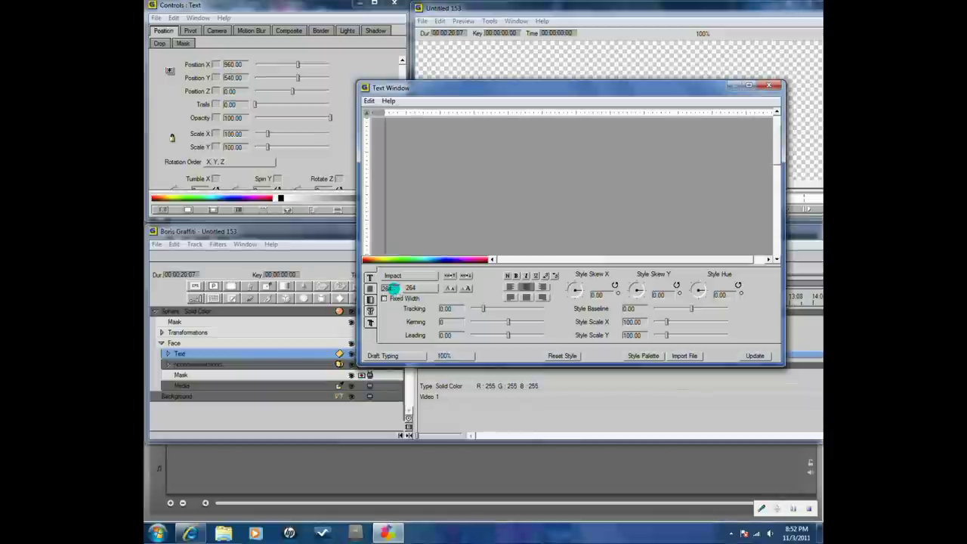
Step: Set the new text's font size to 100
double_click(389, 288)
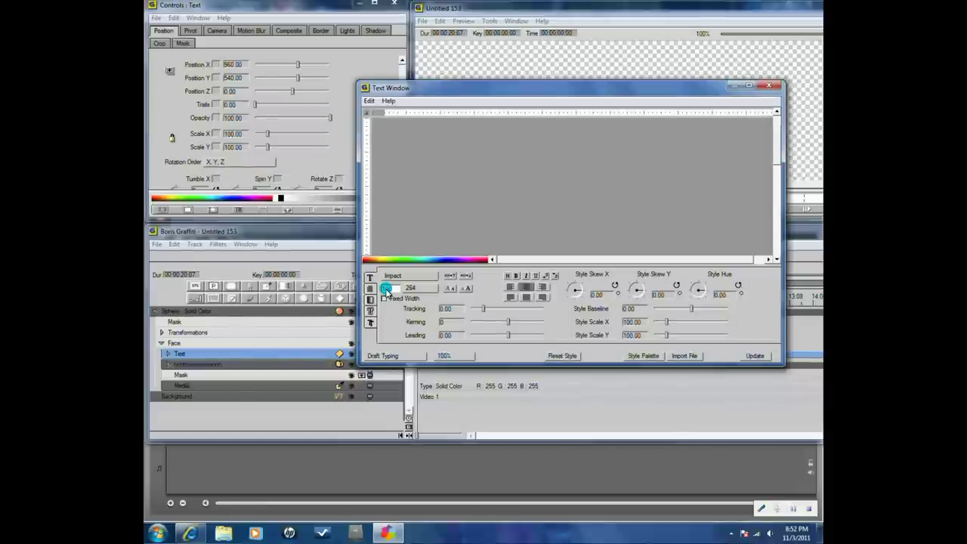
text(100)
key(Return)
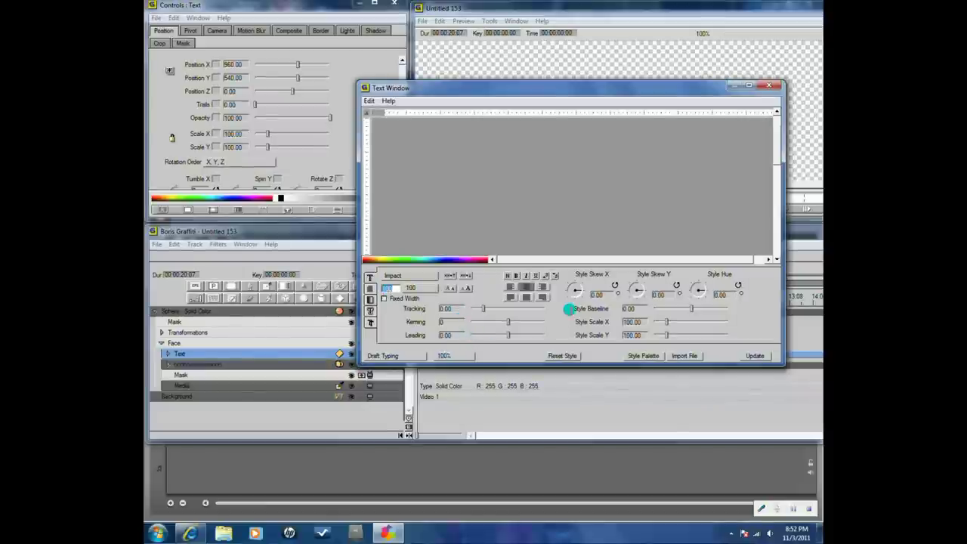
Step: Pick the FireEngine text style from the 3D1.b2d collection in the Style Palette
click(643, 356)
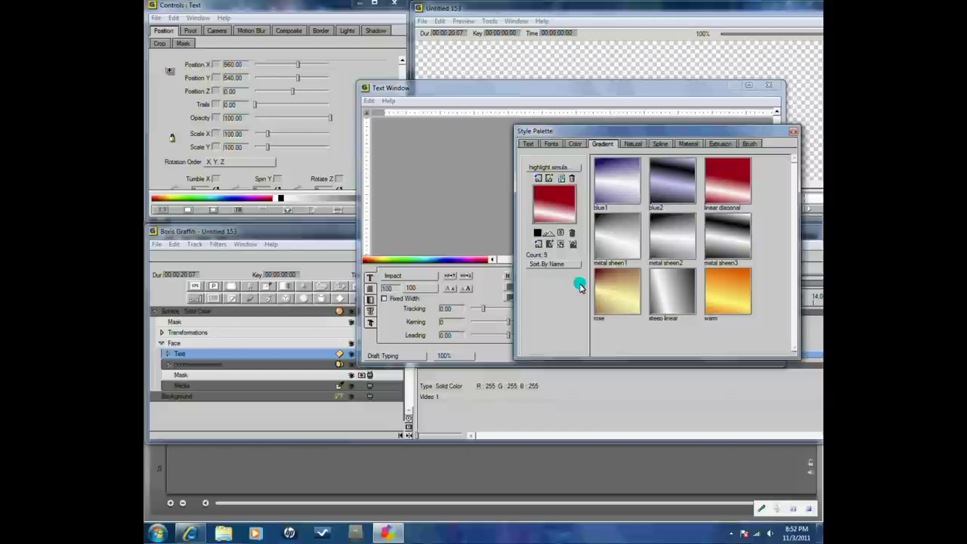
click(562, 145)
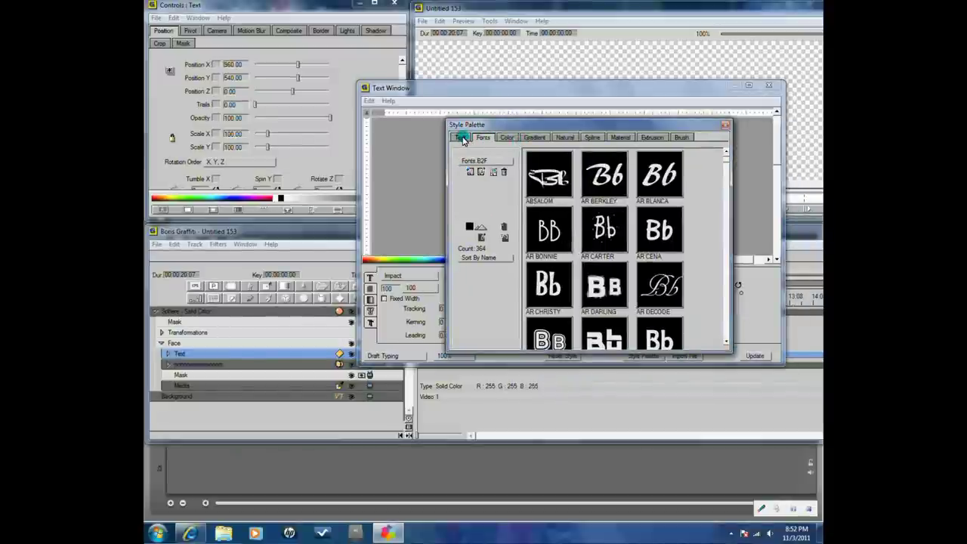
click(461, 138)
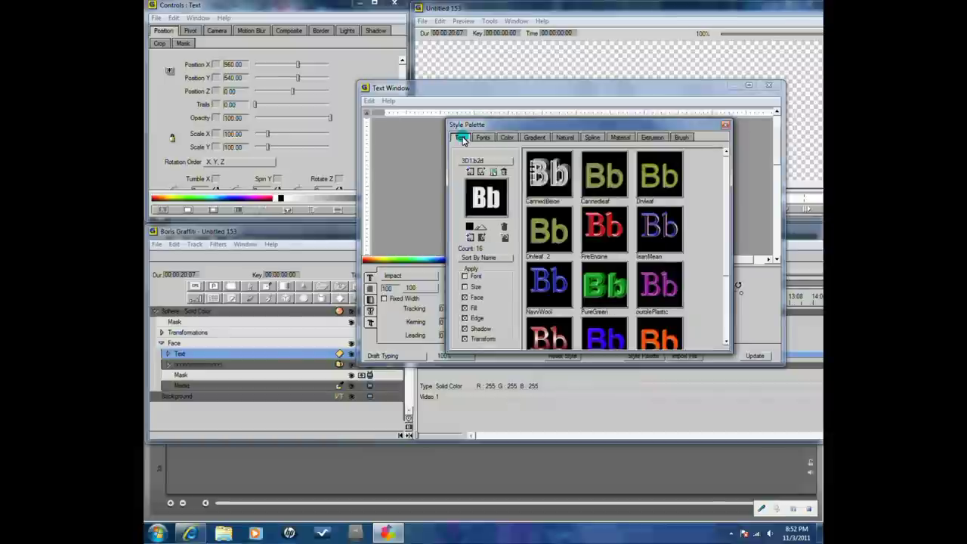
click(608, 234)
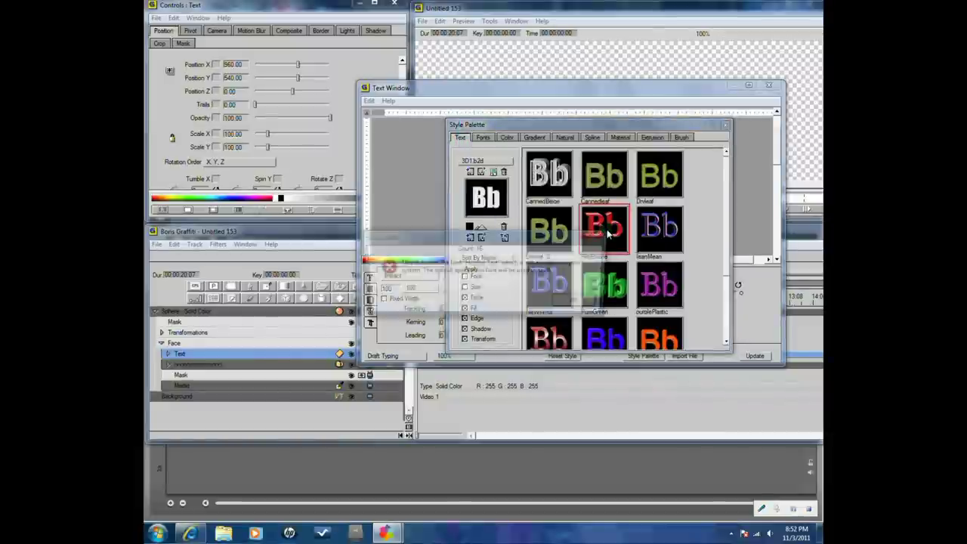
key(Return)
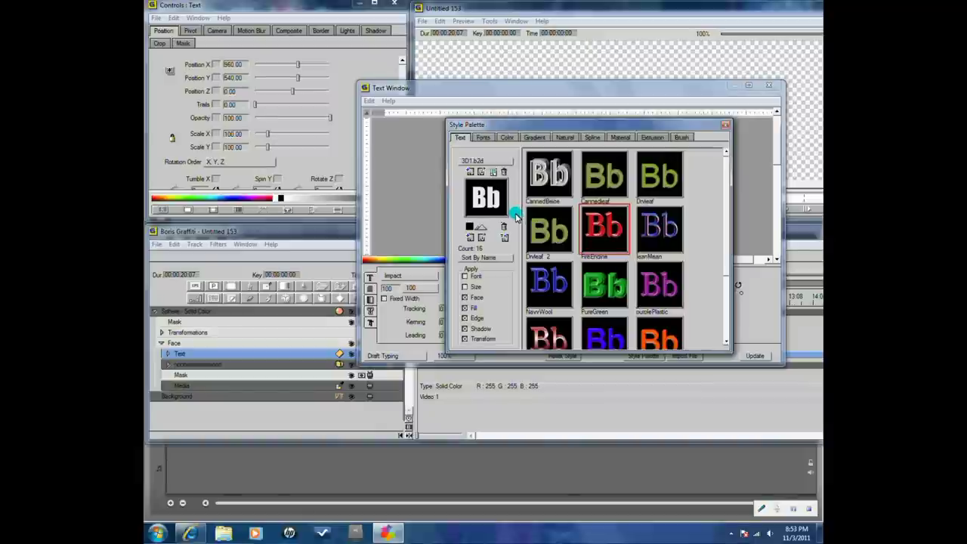
Step: Show the Style Palette's gradient presets and move the composite preview to 00:00:03:16
click(537, 142)
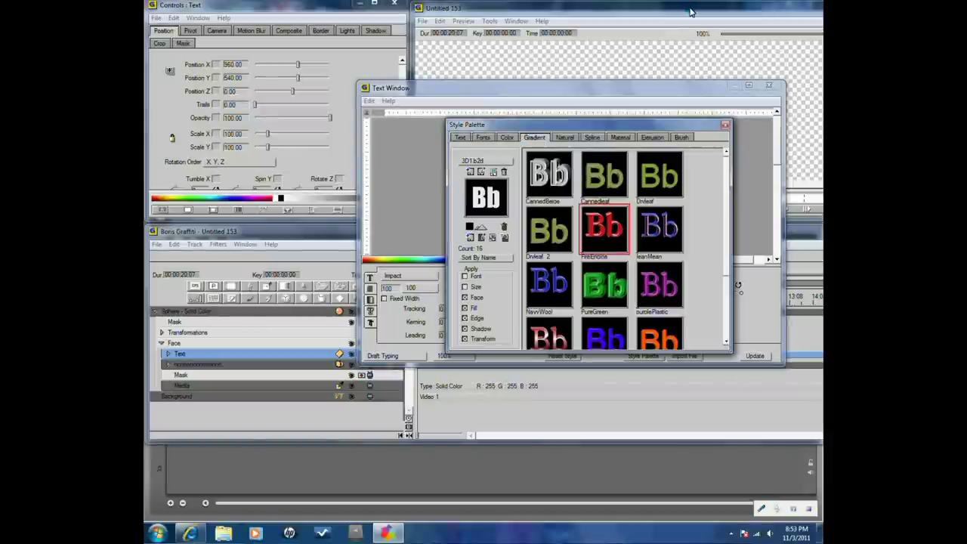
click(672, 53)
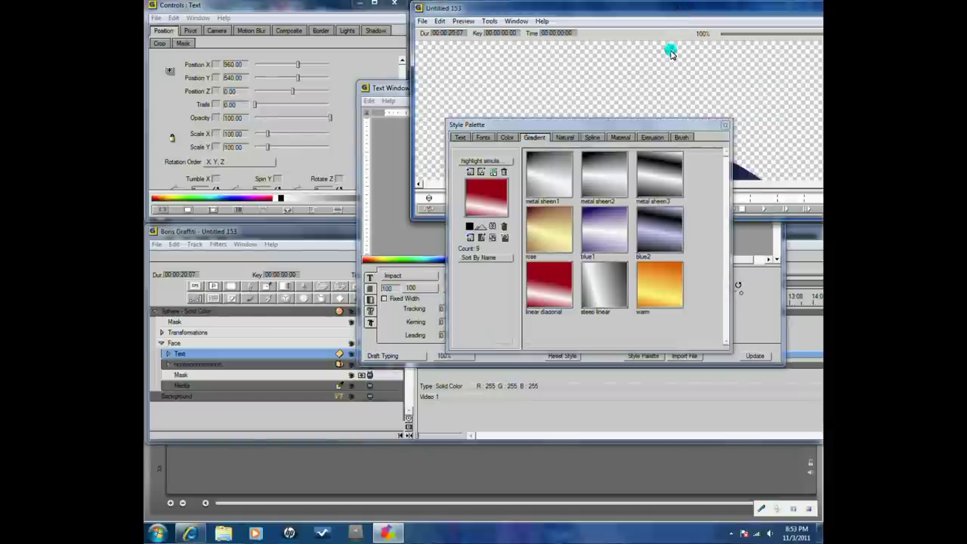
click(745, 210)
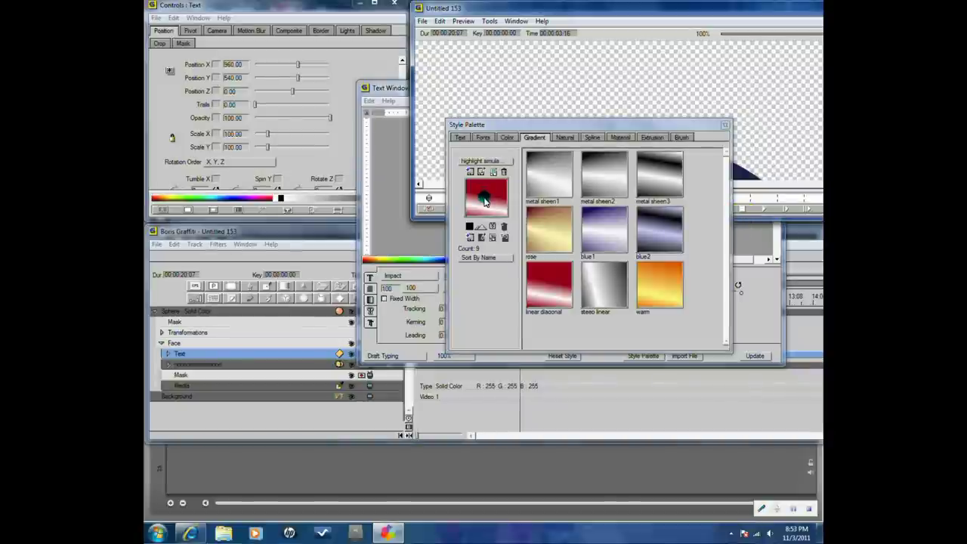
Step: Pick the linear diagonal gradient for the text, update the text page, and close the Style Palette
click(549, 284)
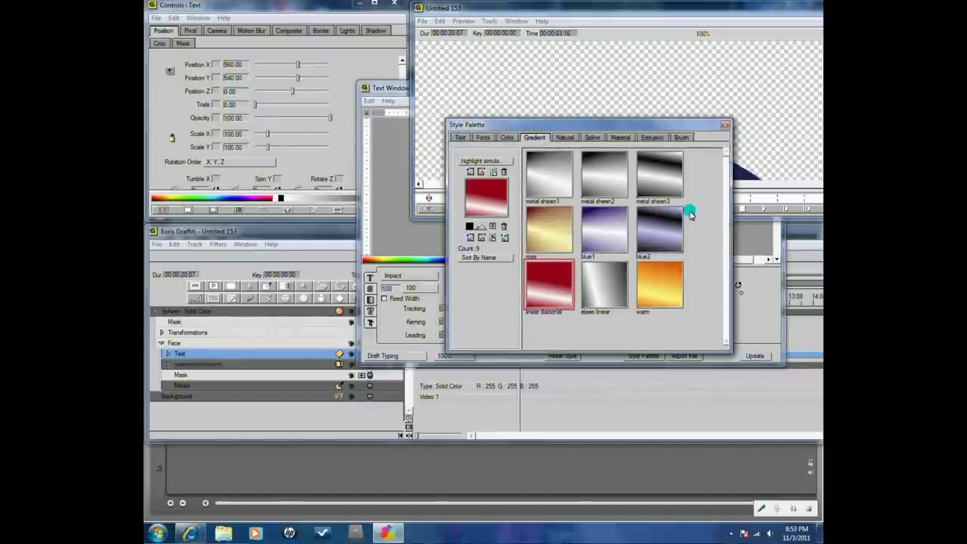
drag(691, 128, 619, 110)
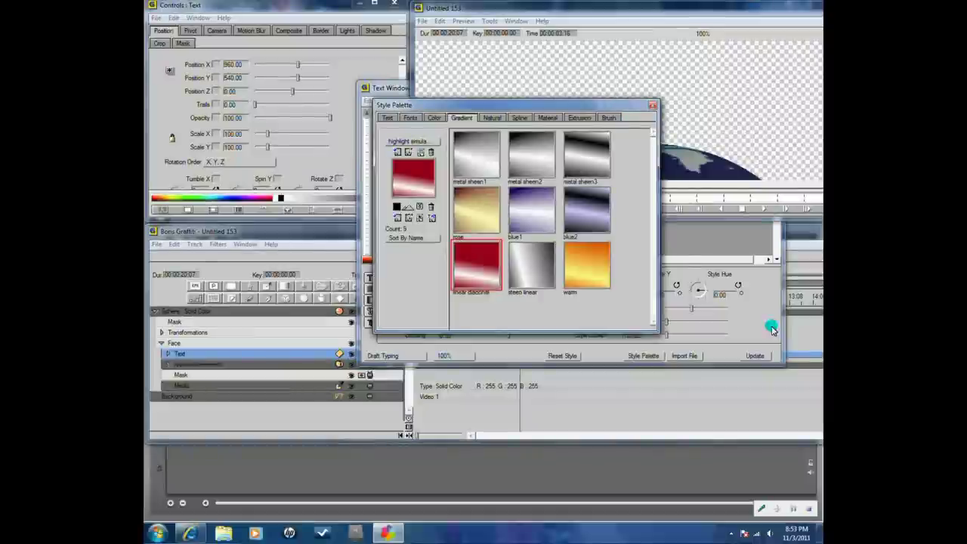
click(758, 360)
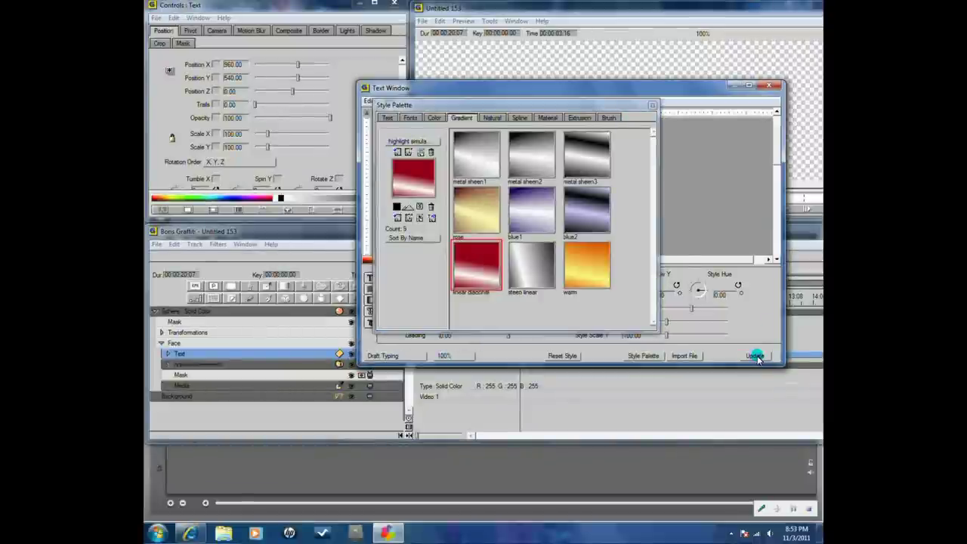
click(650, 105)
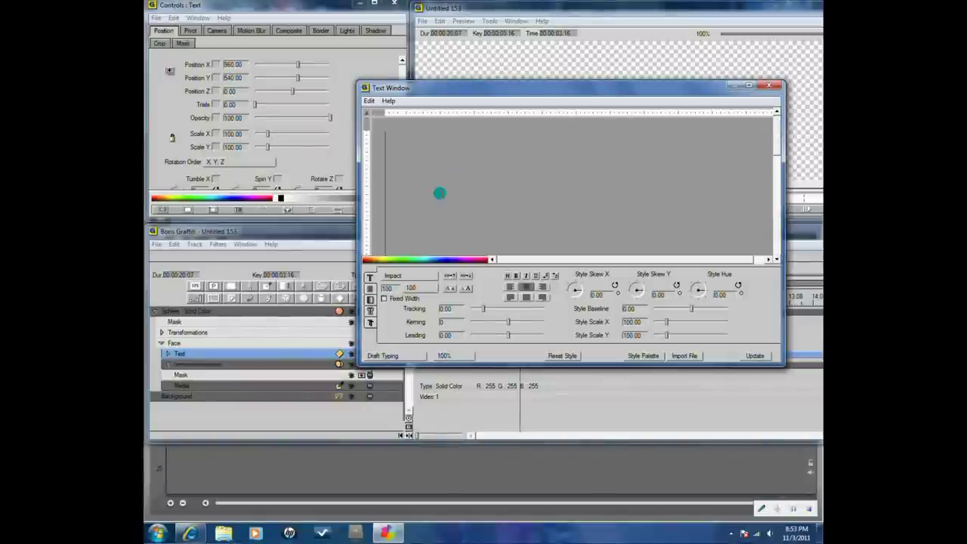
Step: Enter the word "Video" at the start of the new text page
text(Ideo)
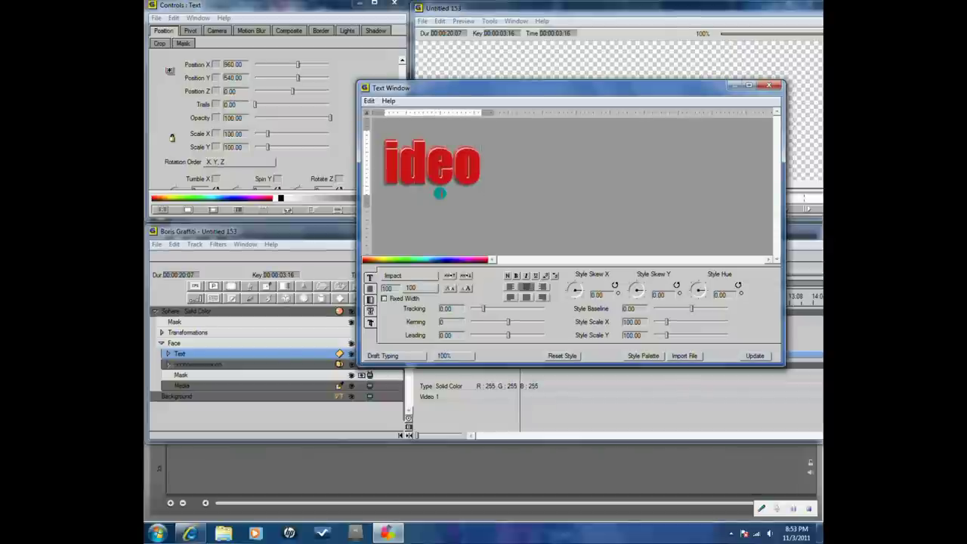
key(Left)
key(Left)
key(Left)
key(Left)
text(V)
key(Right)
key(Right)
key(Right)
key(Right)
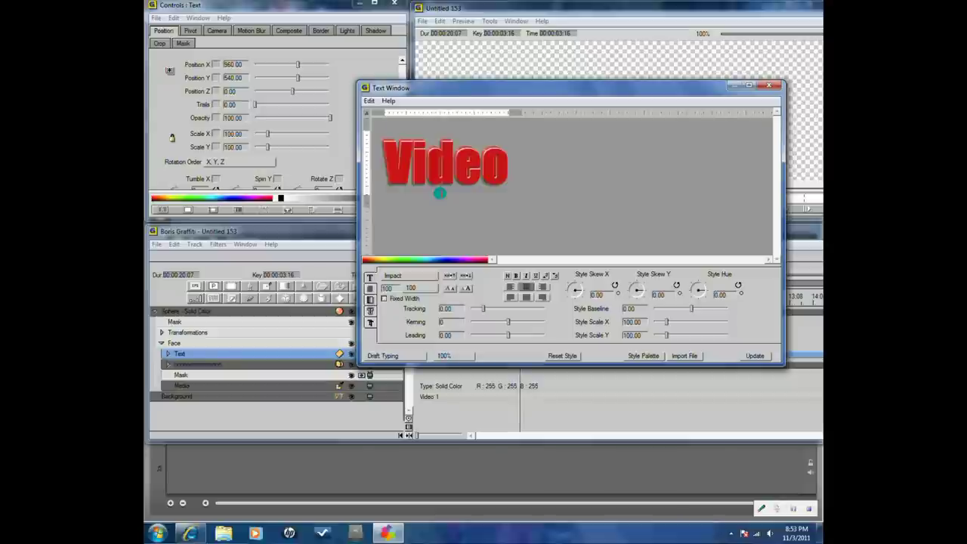
Step: Complete the text so that it reads "Video-Editing-Software-Guide.com", correcting the stray equals sign
text(=-Editing)
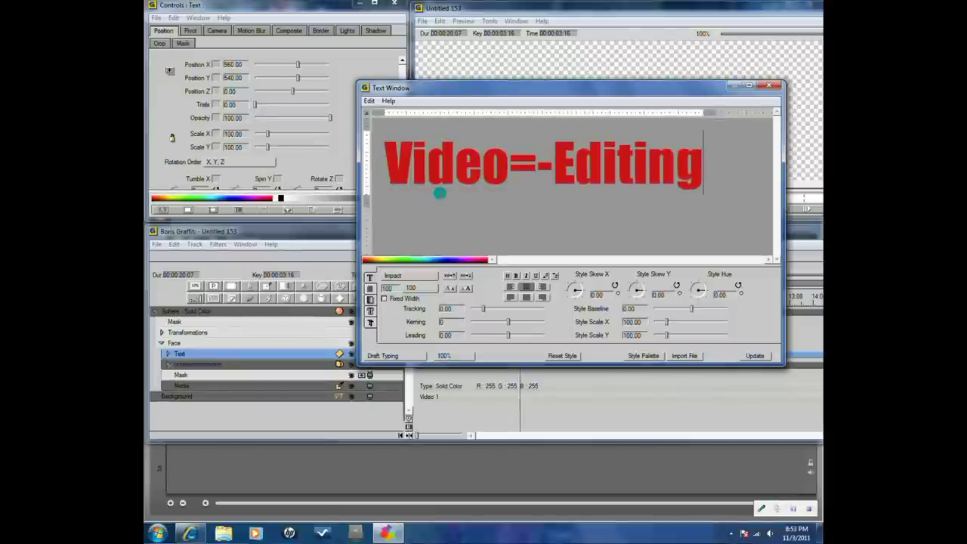
key(BackSpace)
key(BackSpace)
key(BackSpace)
key(BackSpace)
key(BackSpace)
key(BackSpace)
key(BackSpace)
key(BackSpace)
key(BackSpace)
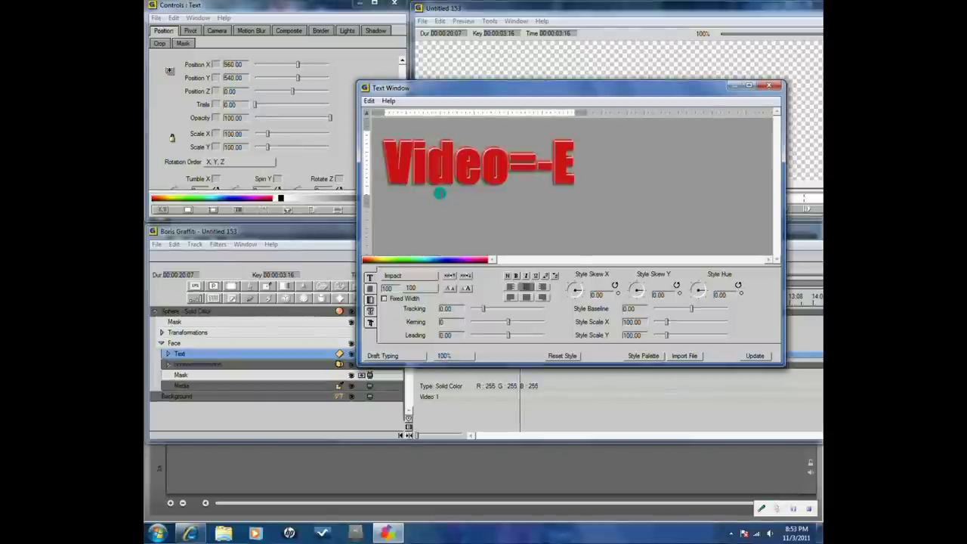
text(-Editing)
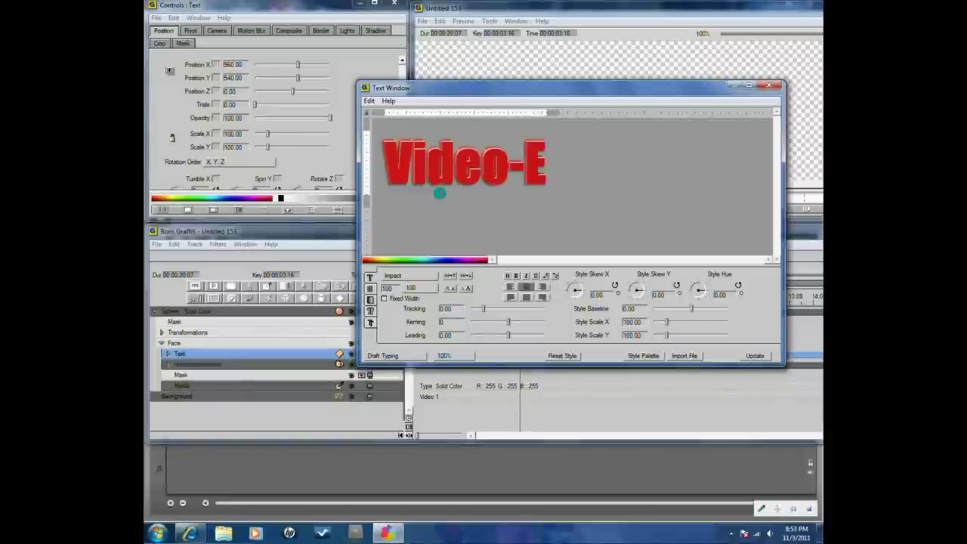
text(-Software)
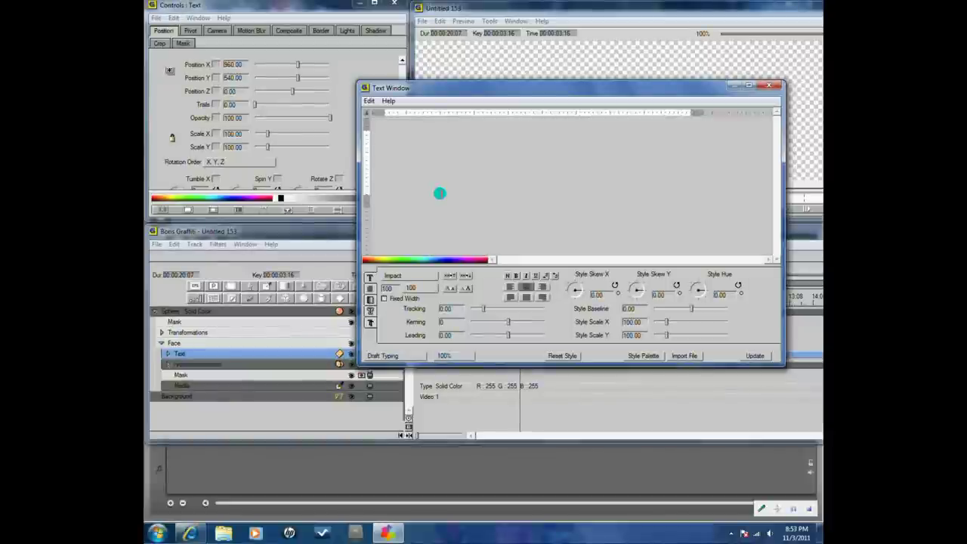
text(-Guide.com)
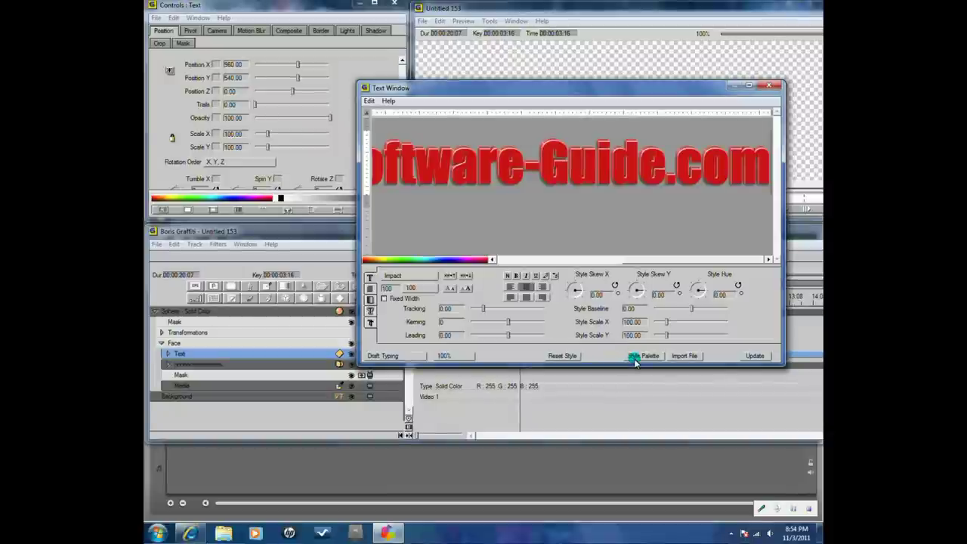
Step: Apply the linear diagonal gradient to the entire "Video-Editing-Software-Guide.com" text and update the text page
key(ctrl+a)
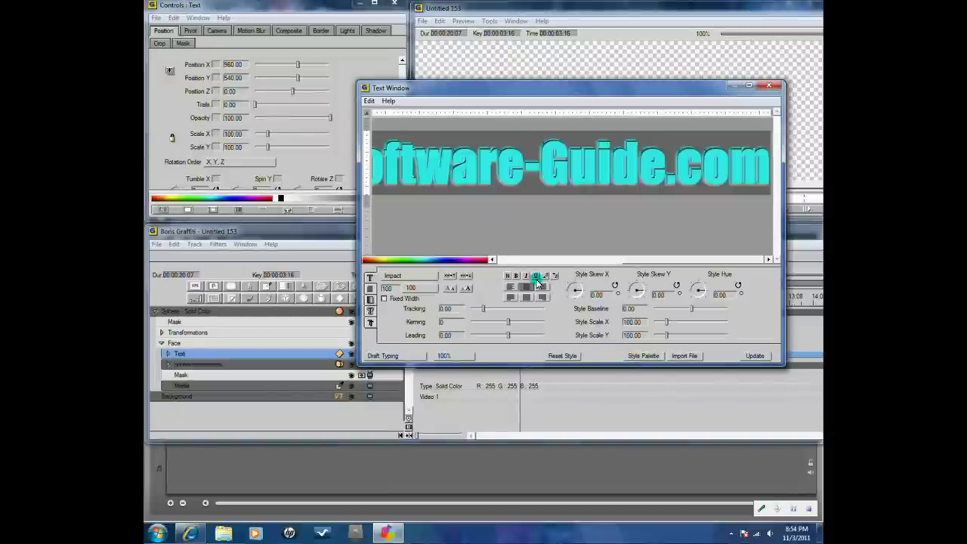
click(643, 355)
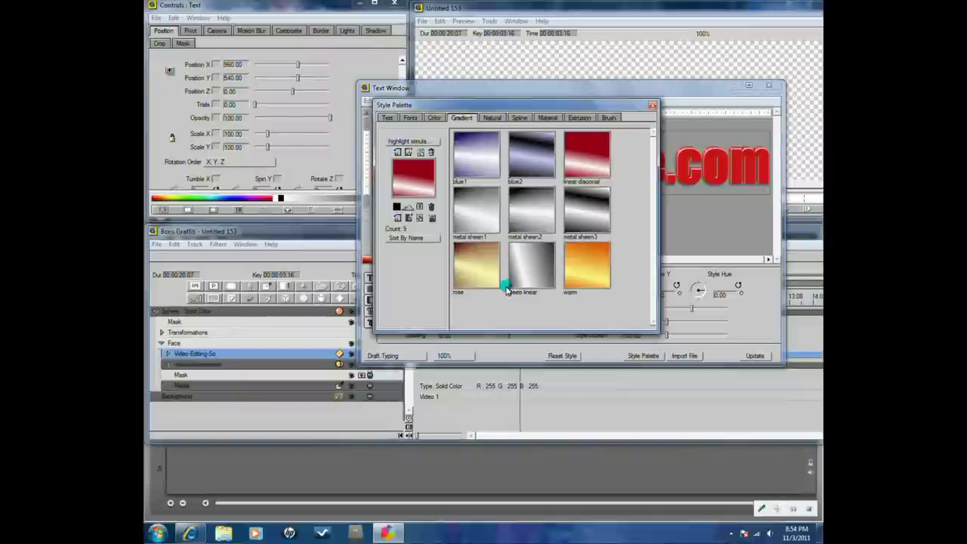
click(581, 162)
click(585, 163)
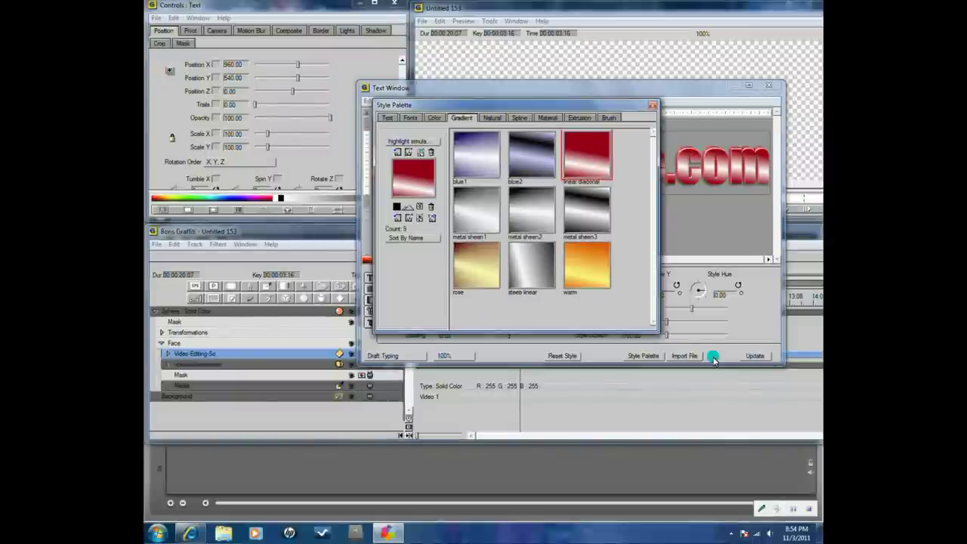
click(757, 357)
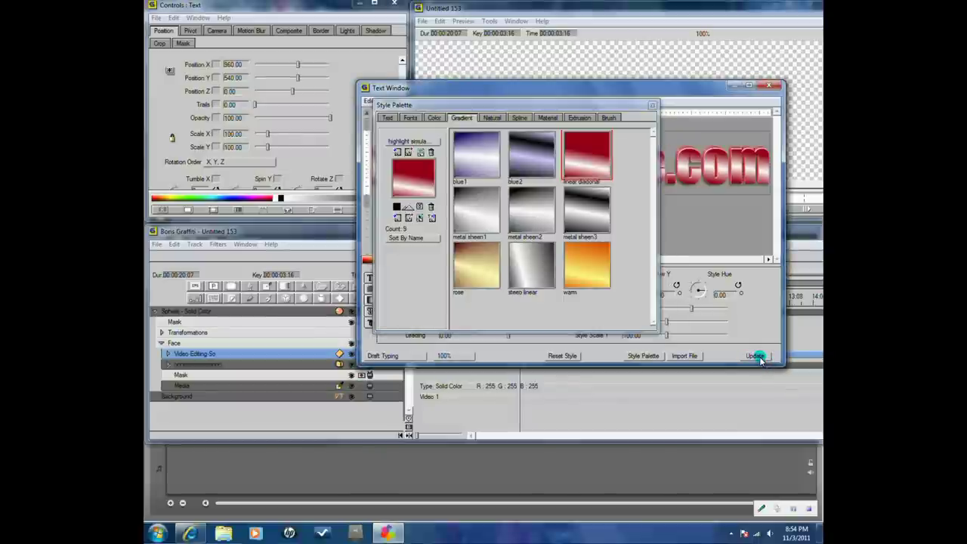
Step: Bring the composite preview fully into view, close the Style Palette, and inspect the upper part of the globe
click(699, 18)
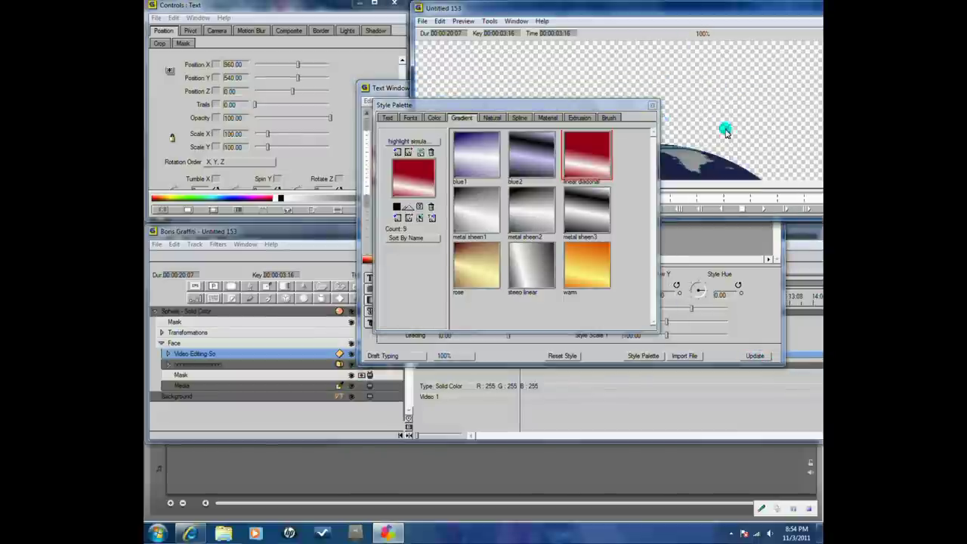
drag(727, 20, 545, 27)
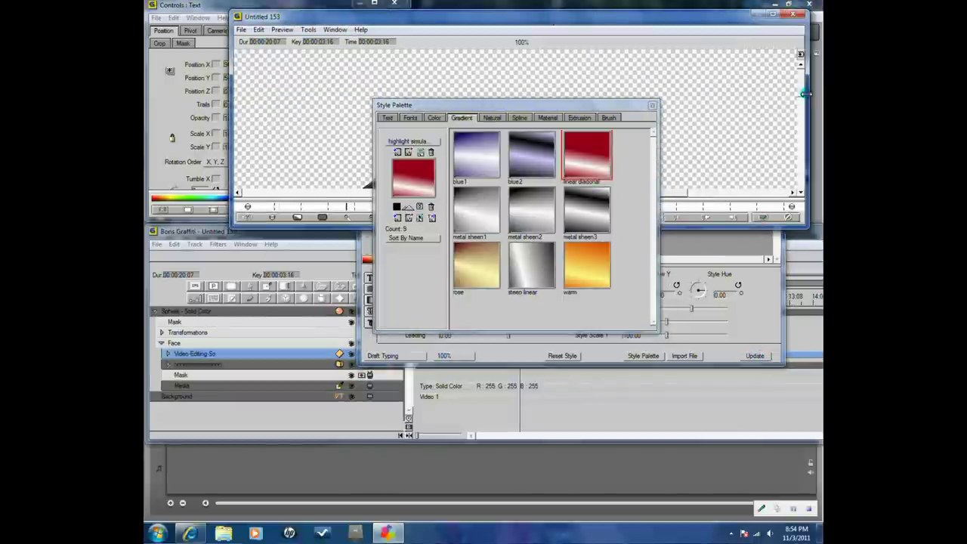
click(652, 105)
mouse_move(800, 89)
mouse_down()
mouse_move(799, 164)
mouse_move(797, 76)
mouse_up()
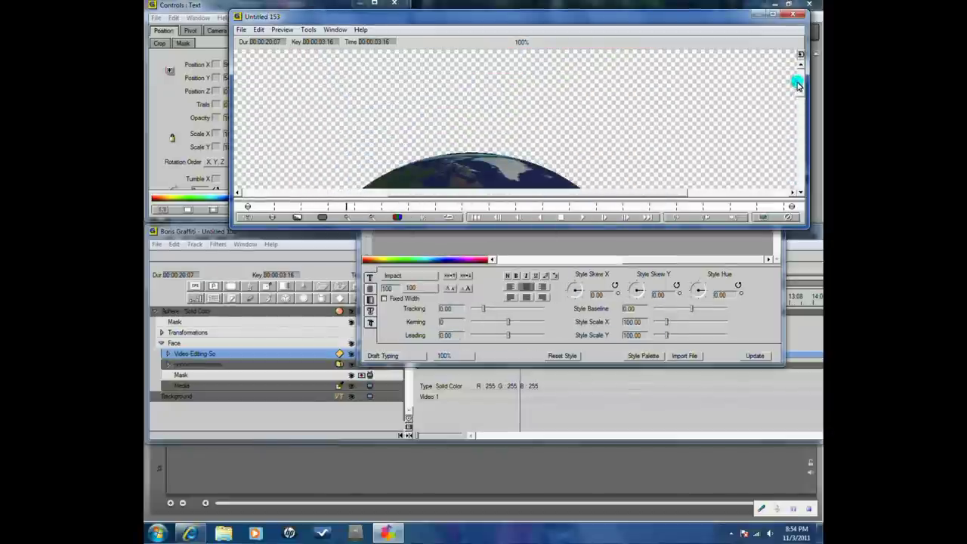
Step: Move the Graffiti timeline window so its end is reachable and apply the finished effect to the Studio Ultimate Collection project
click(681, 399)
drag(663, 230, 398, 229)
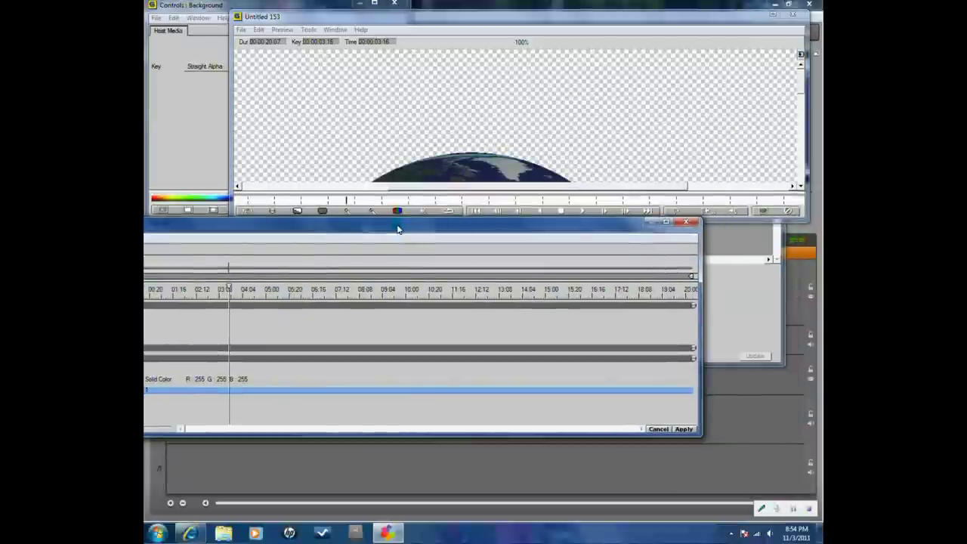
click(683, 429)
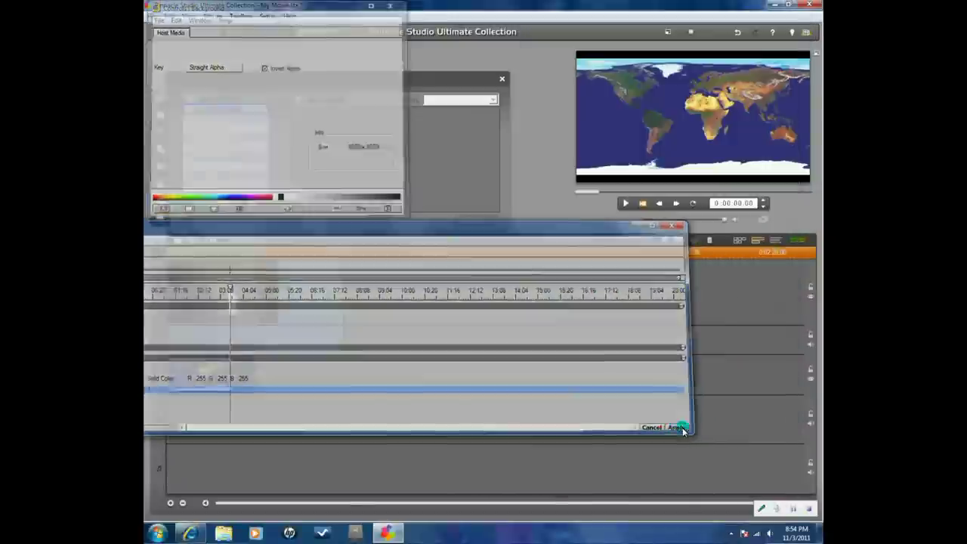